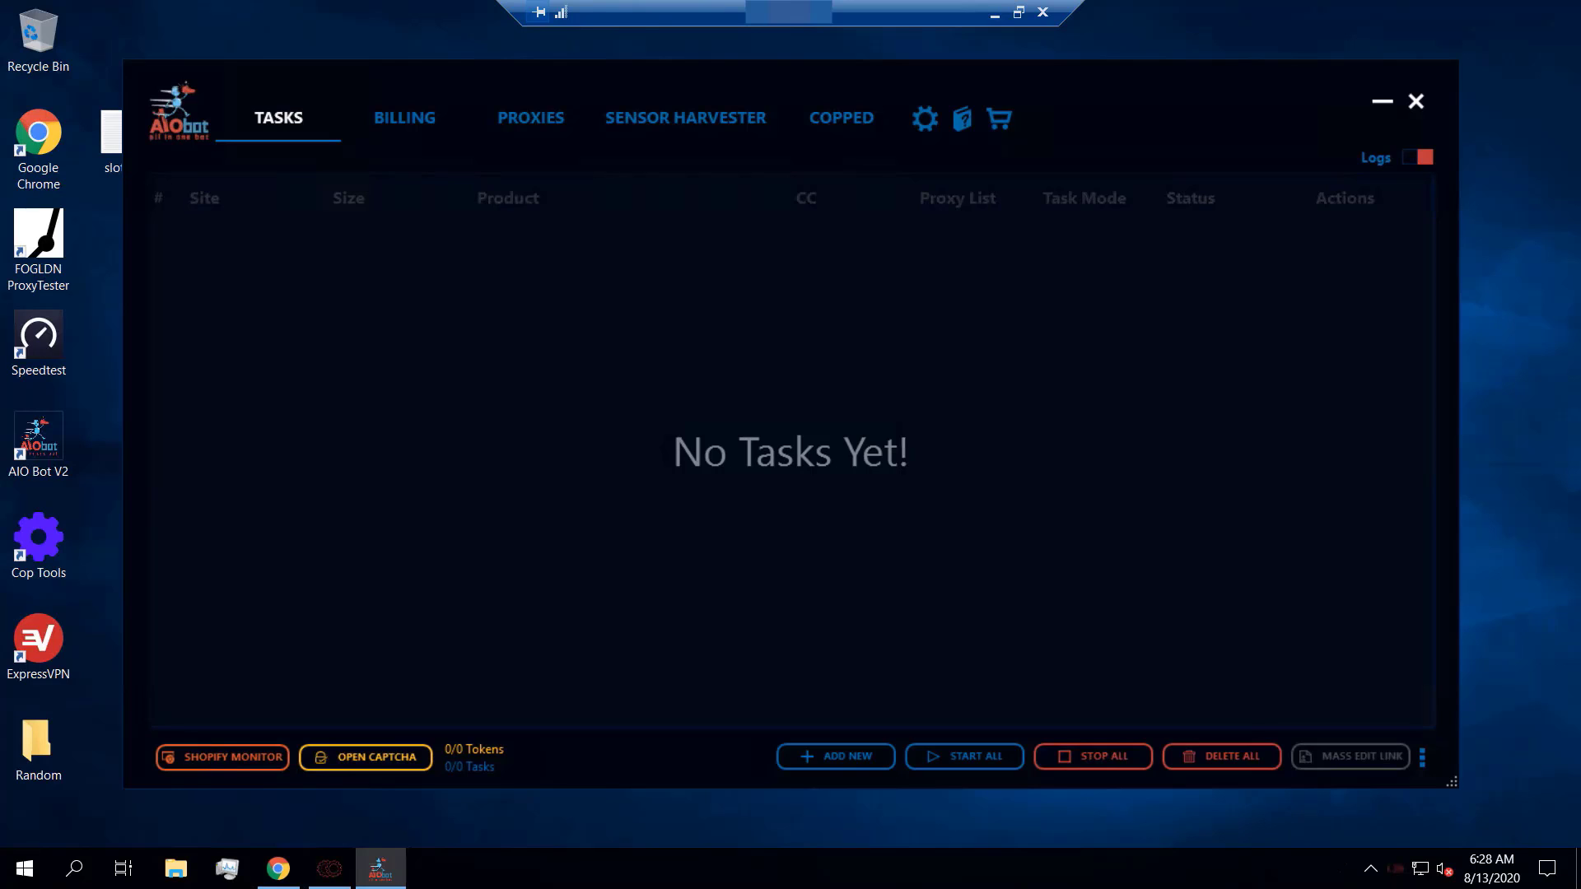
Launch a guest solver window from the captcha Gmail Accounts manager, view its YouTube sign-in page, and close the window.
click(384, 760)
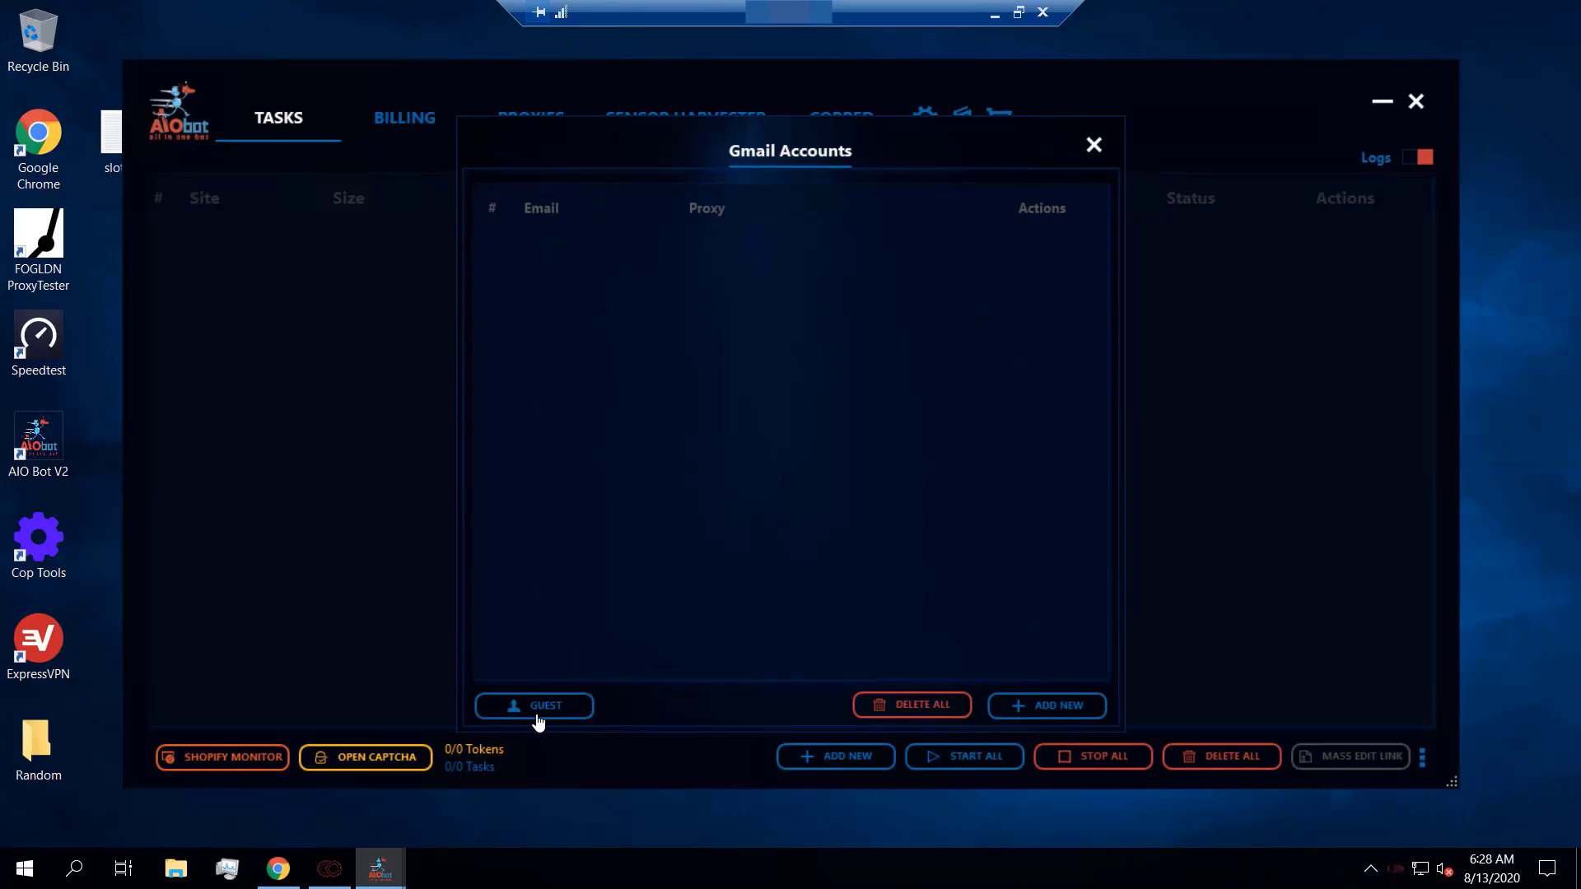
click(563, 716)
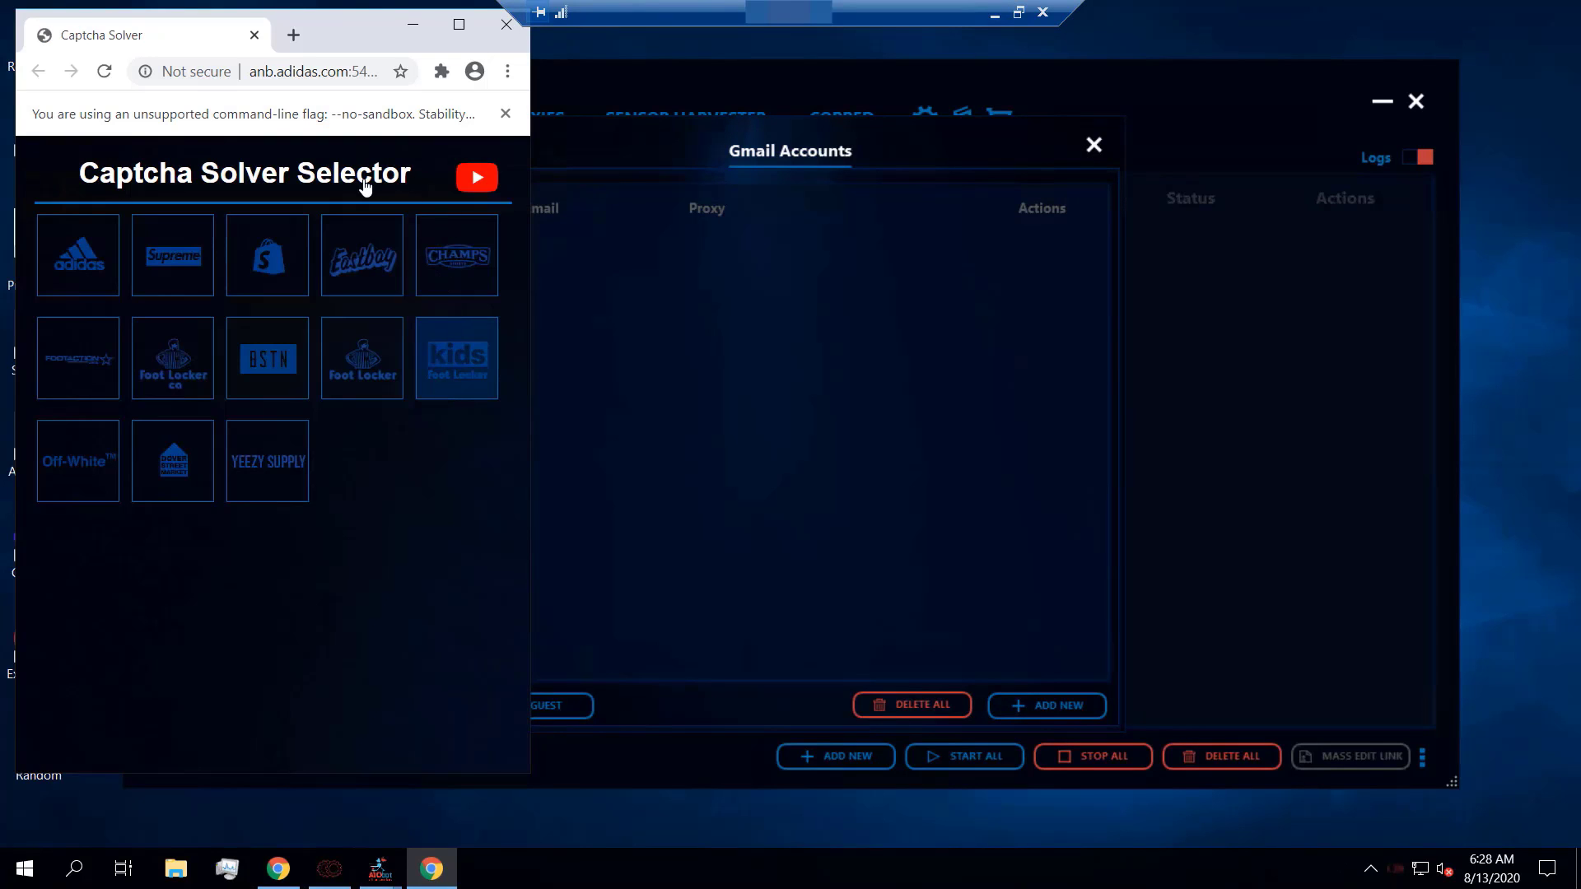
click(474, 188)
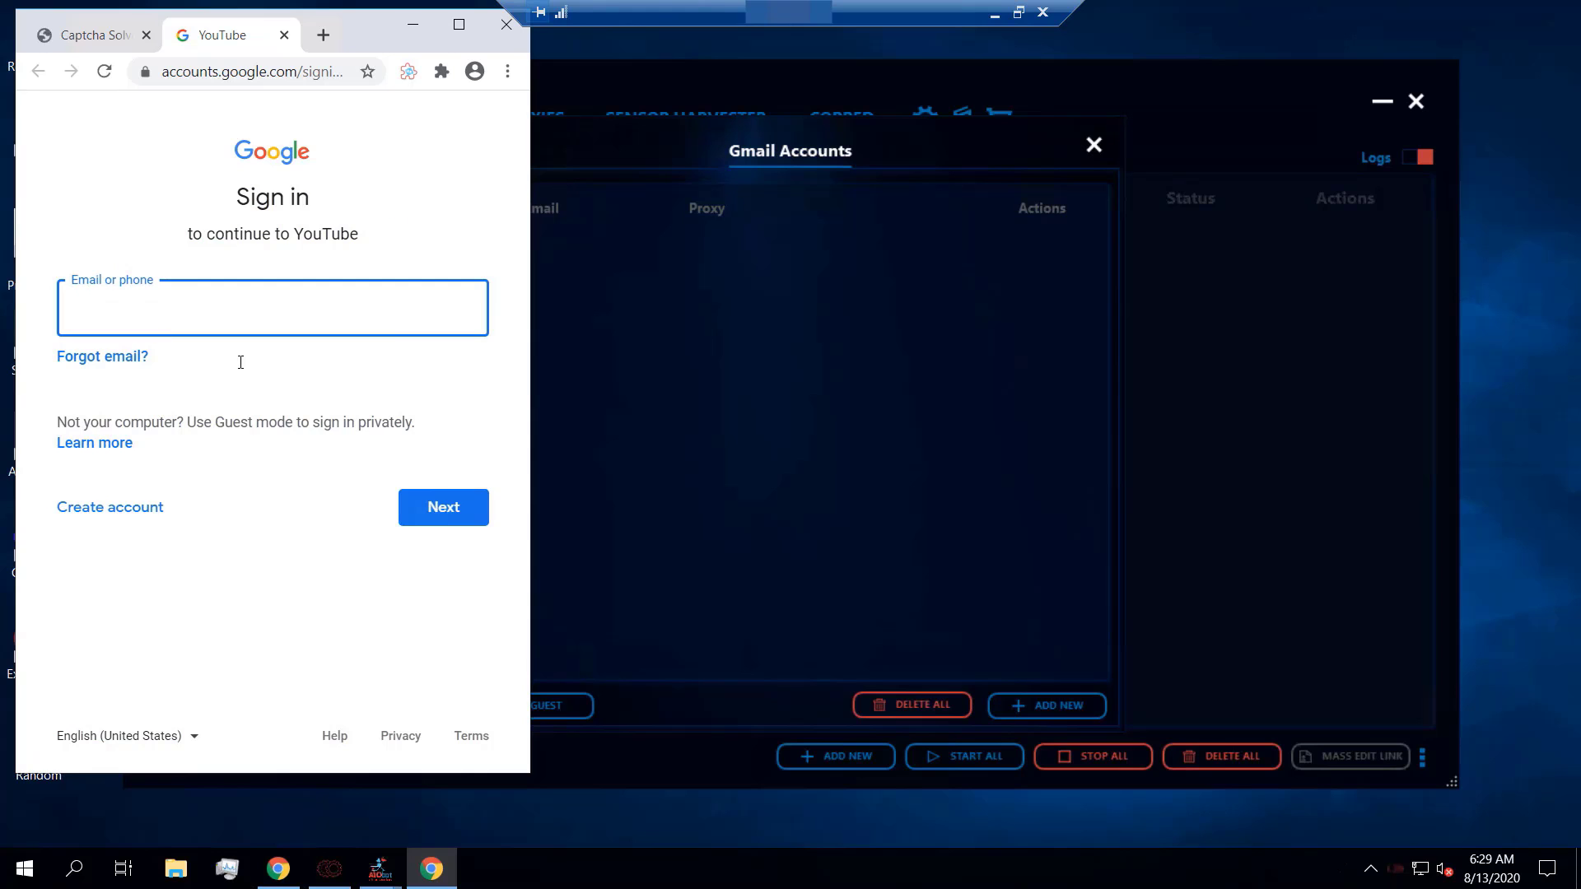
click(496, 28)
View the email, password and proxy fields for adding a Google account, and dismiss the form without saving.
click(1056, 713)
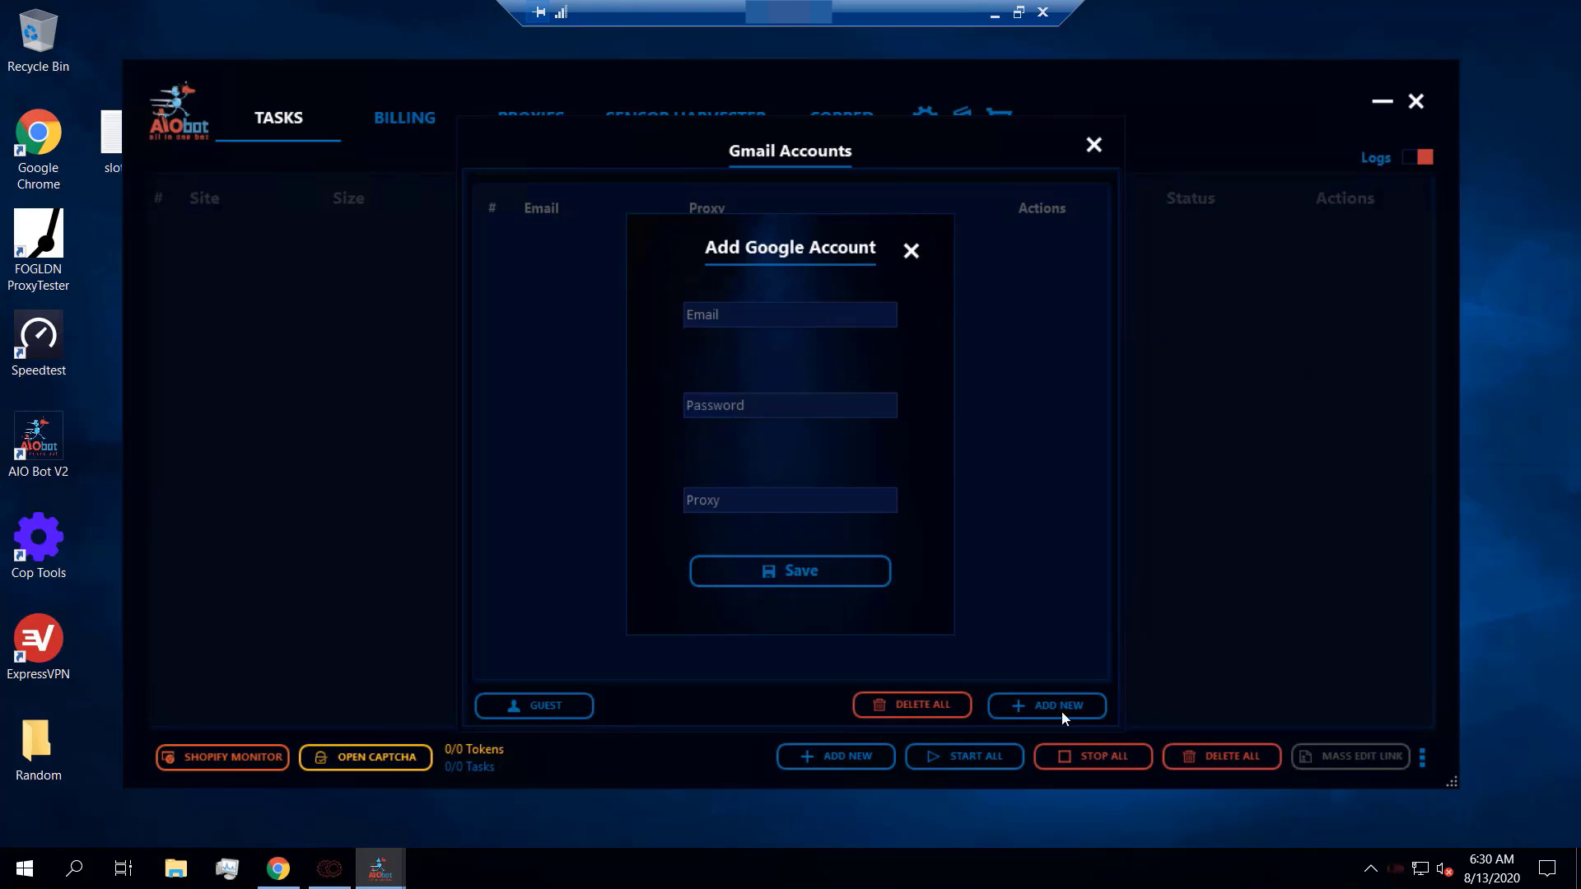
click(909, 251)
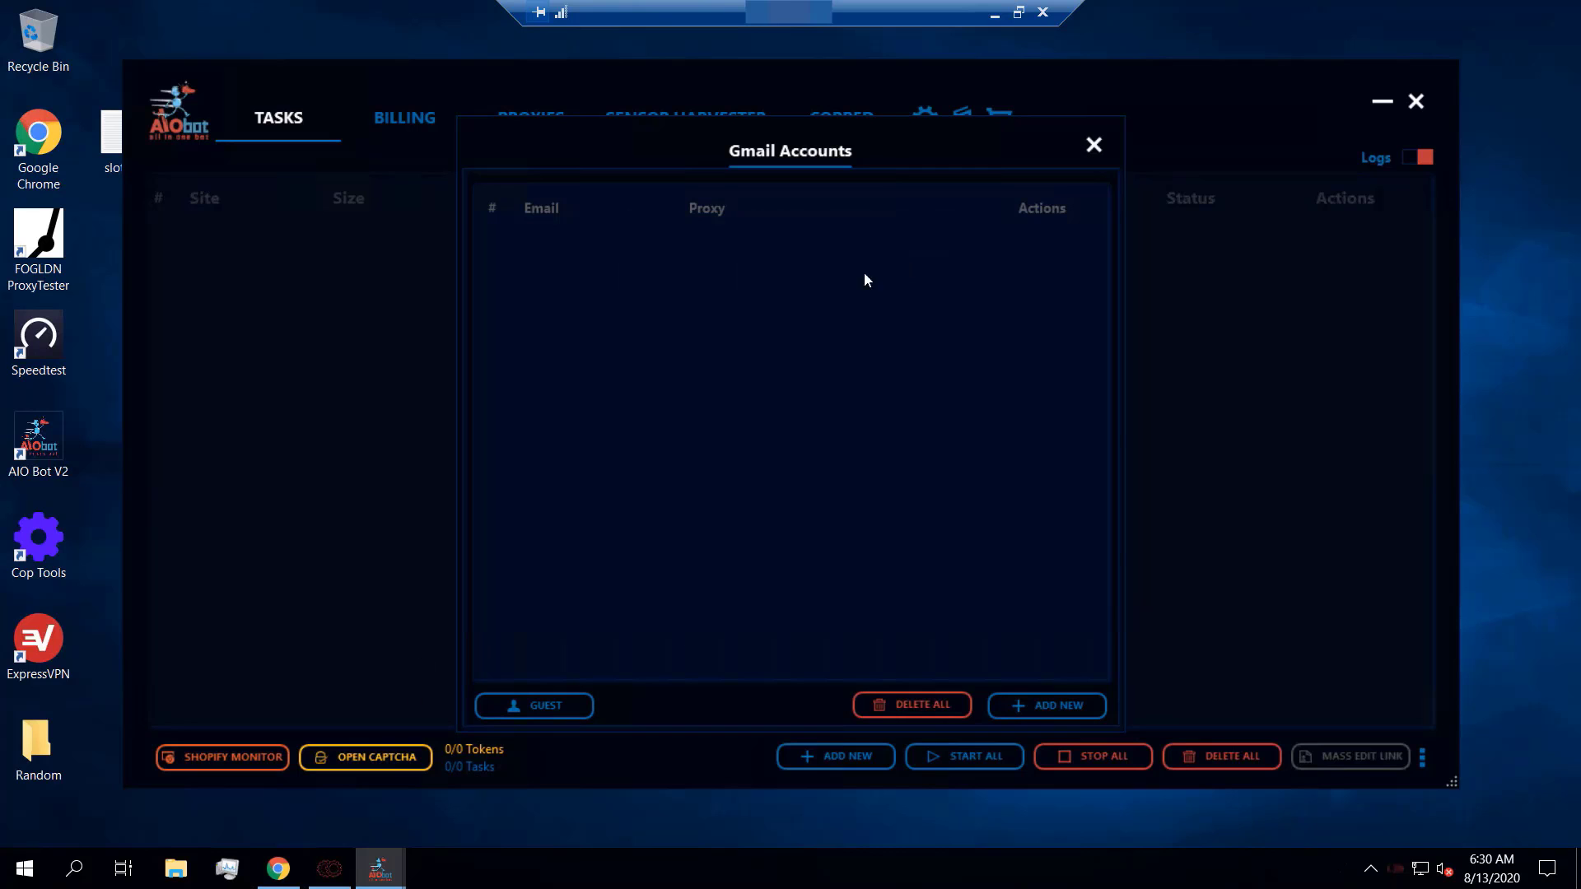
Relaunch the guest solver window, briefly visit its YouTube sign-in page, and open the Supreme captcha solver.
click(557, 714)
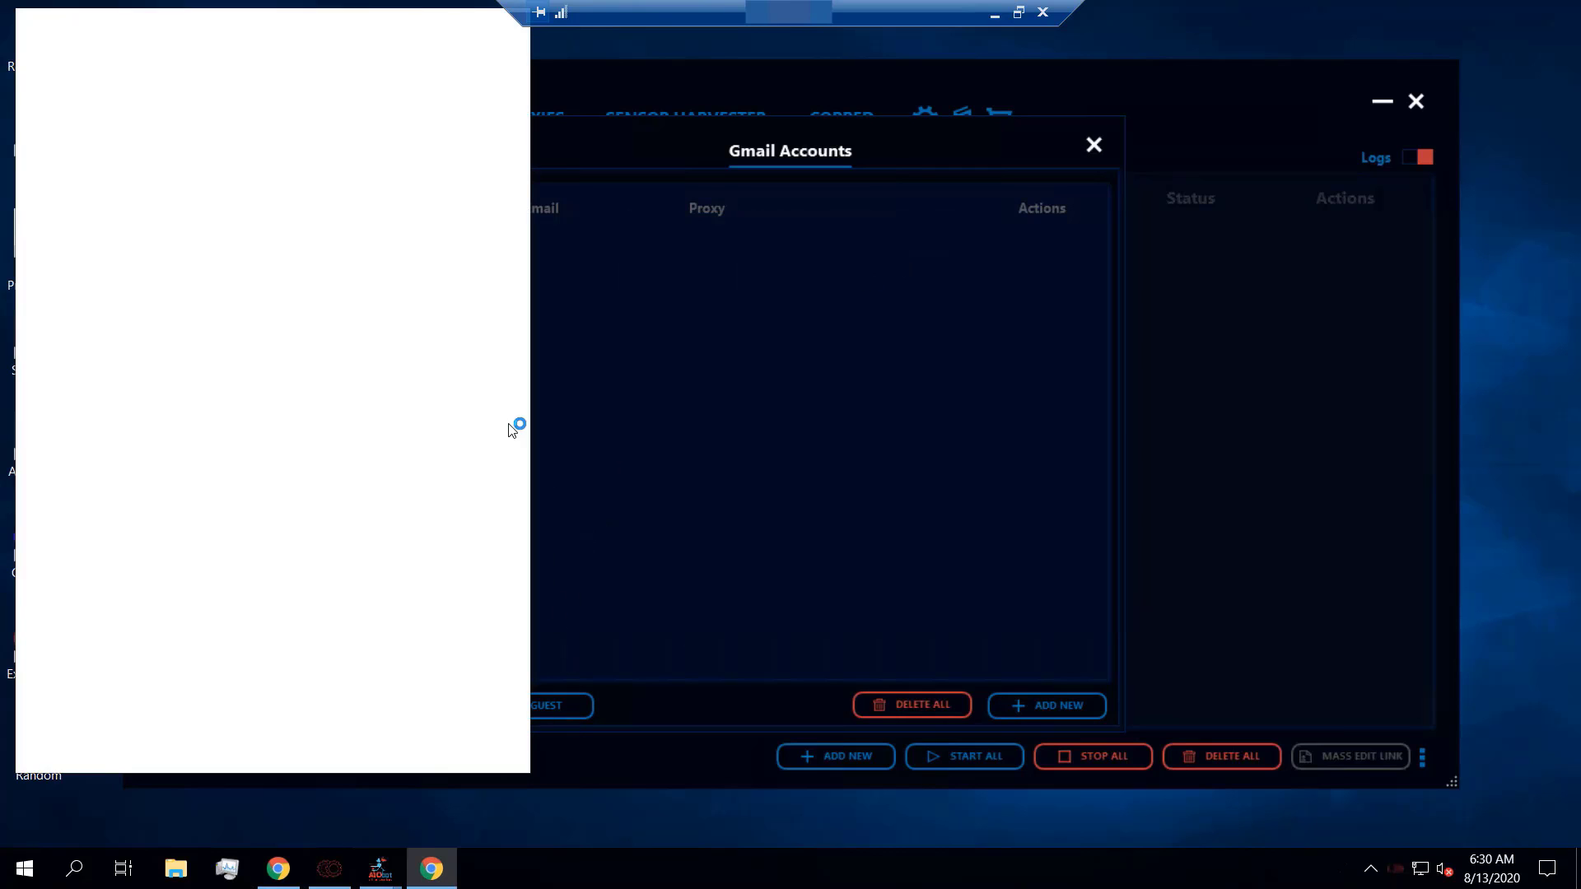
click(477, 177)
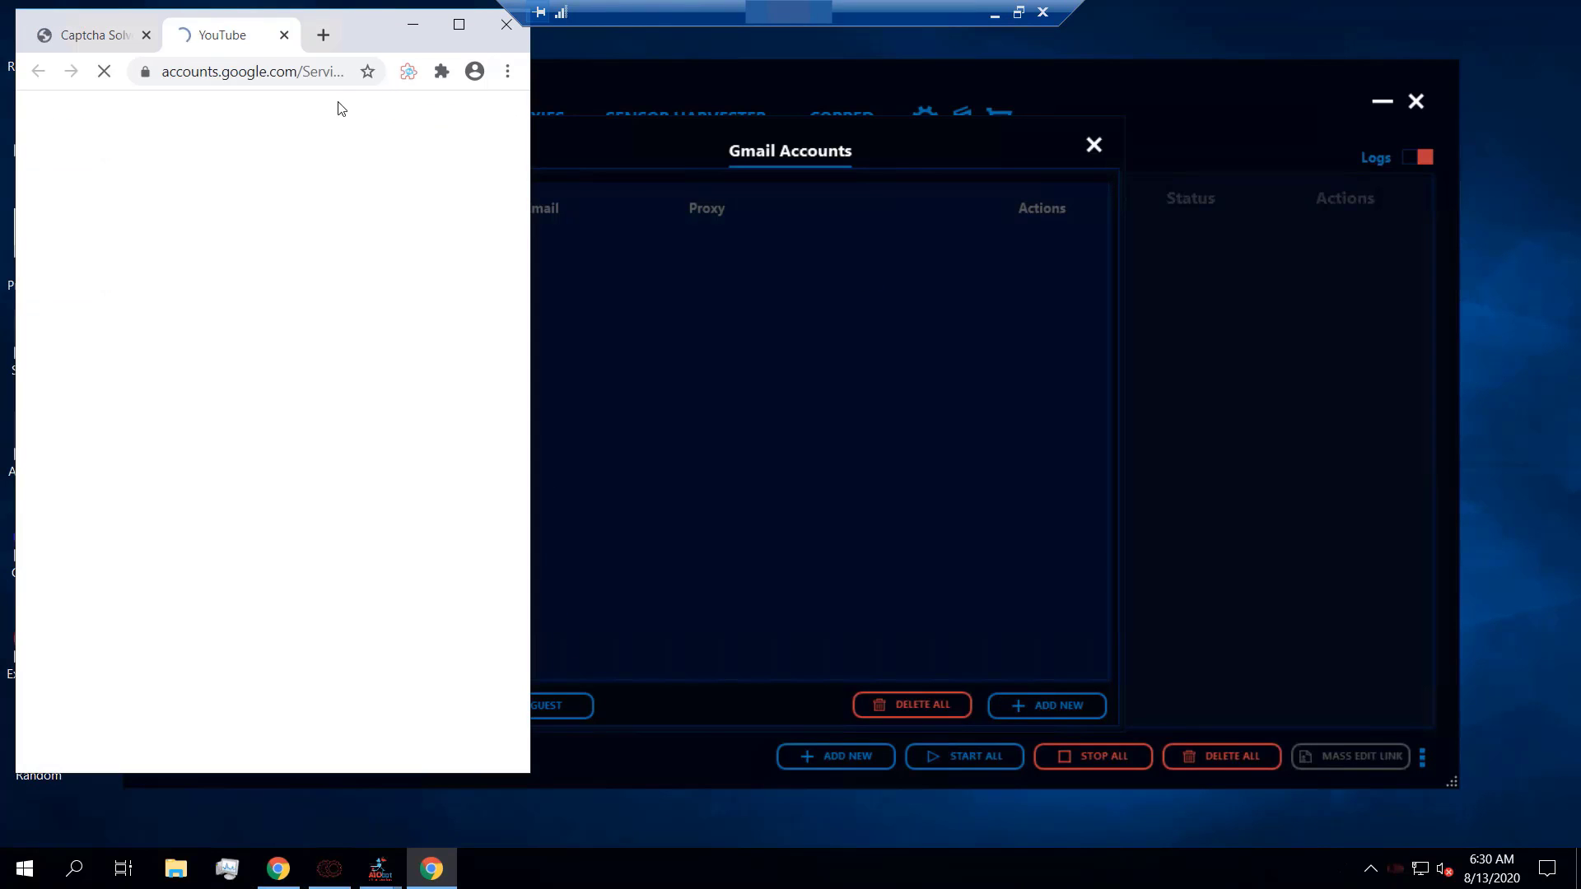
click(284, 34)
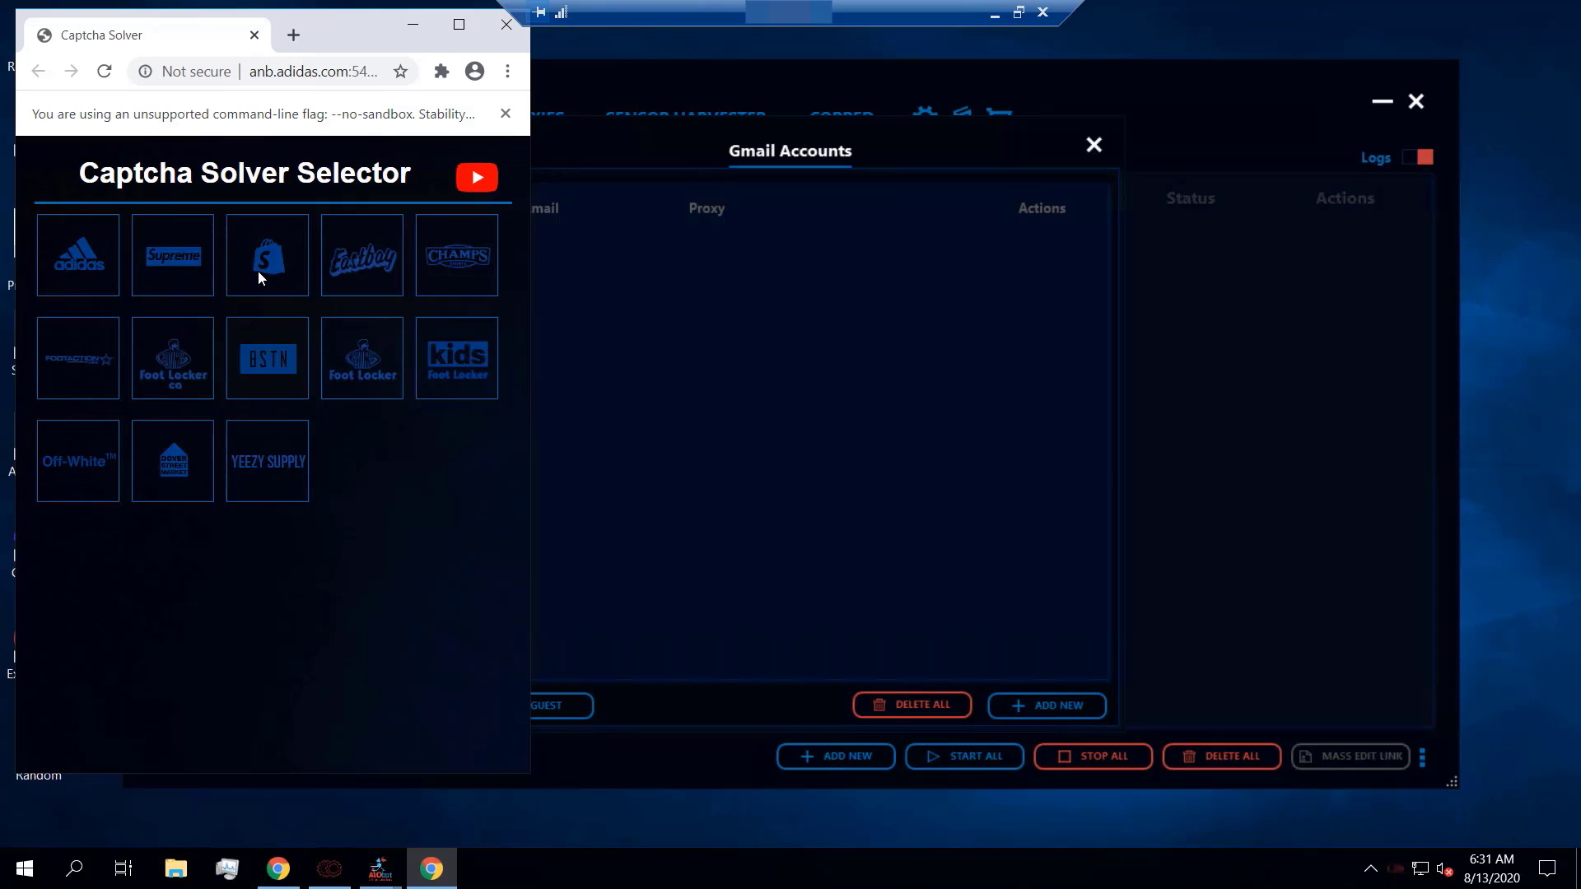
click(174, 258)
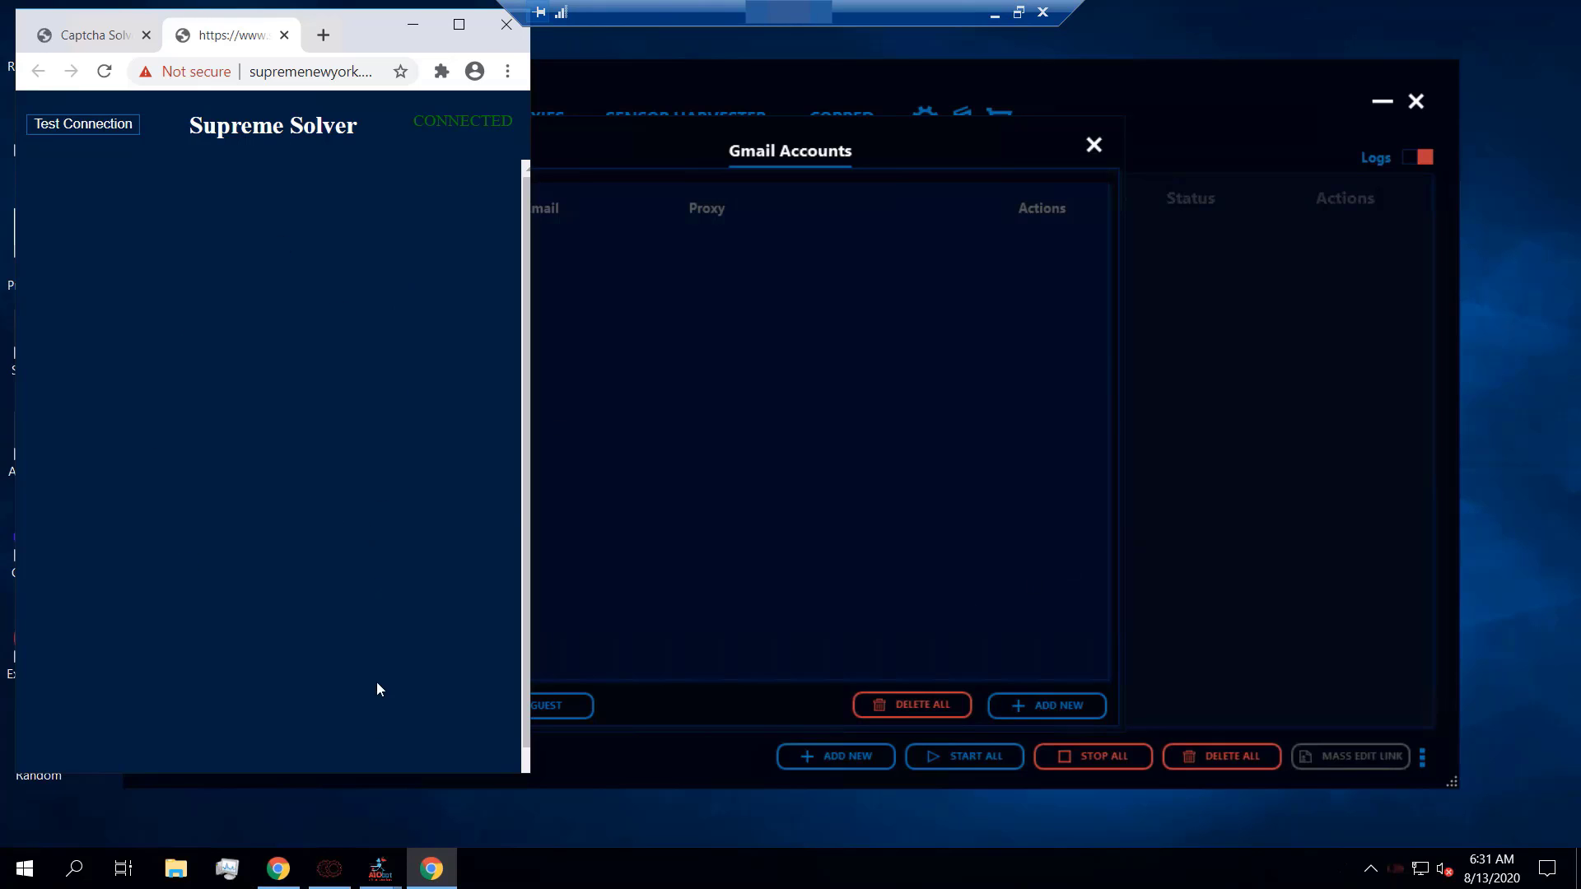
Switch to the Google reCAPTCHA test page in Chrome, solve the image challenge by selecting all cars, and minimize the browser.
click(285, 880)
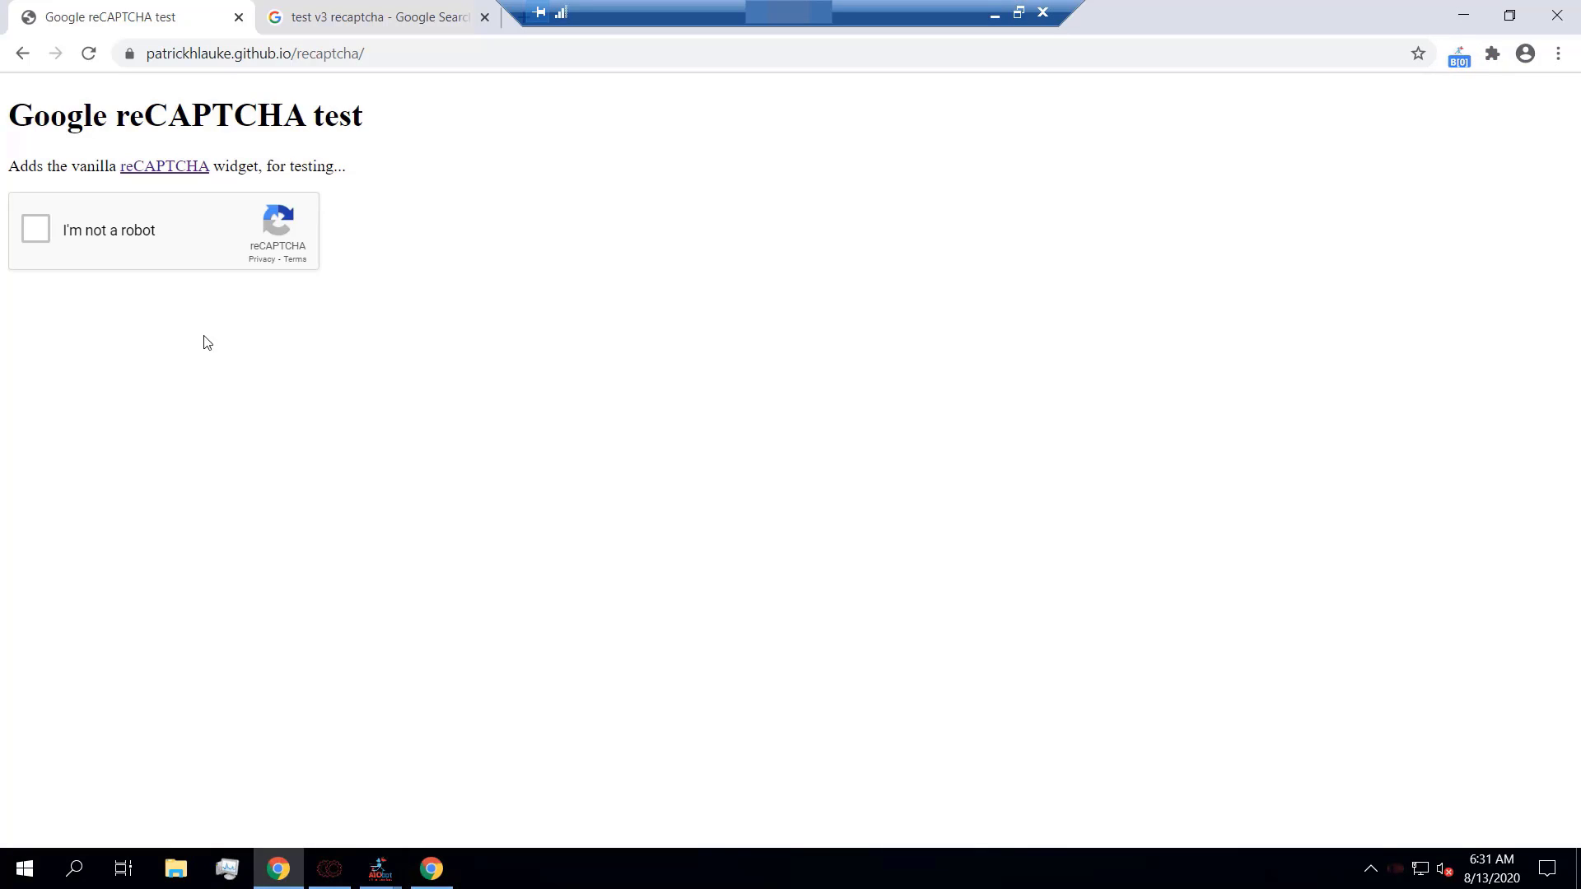
click(37, 234)
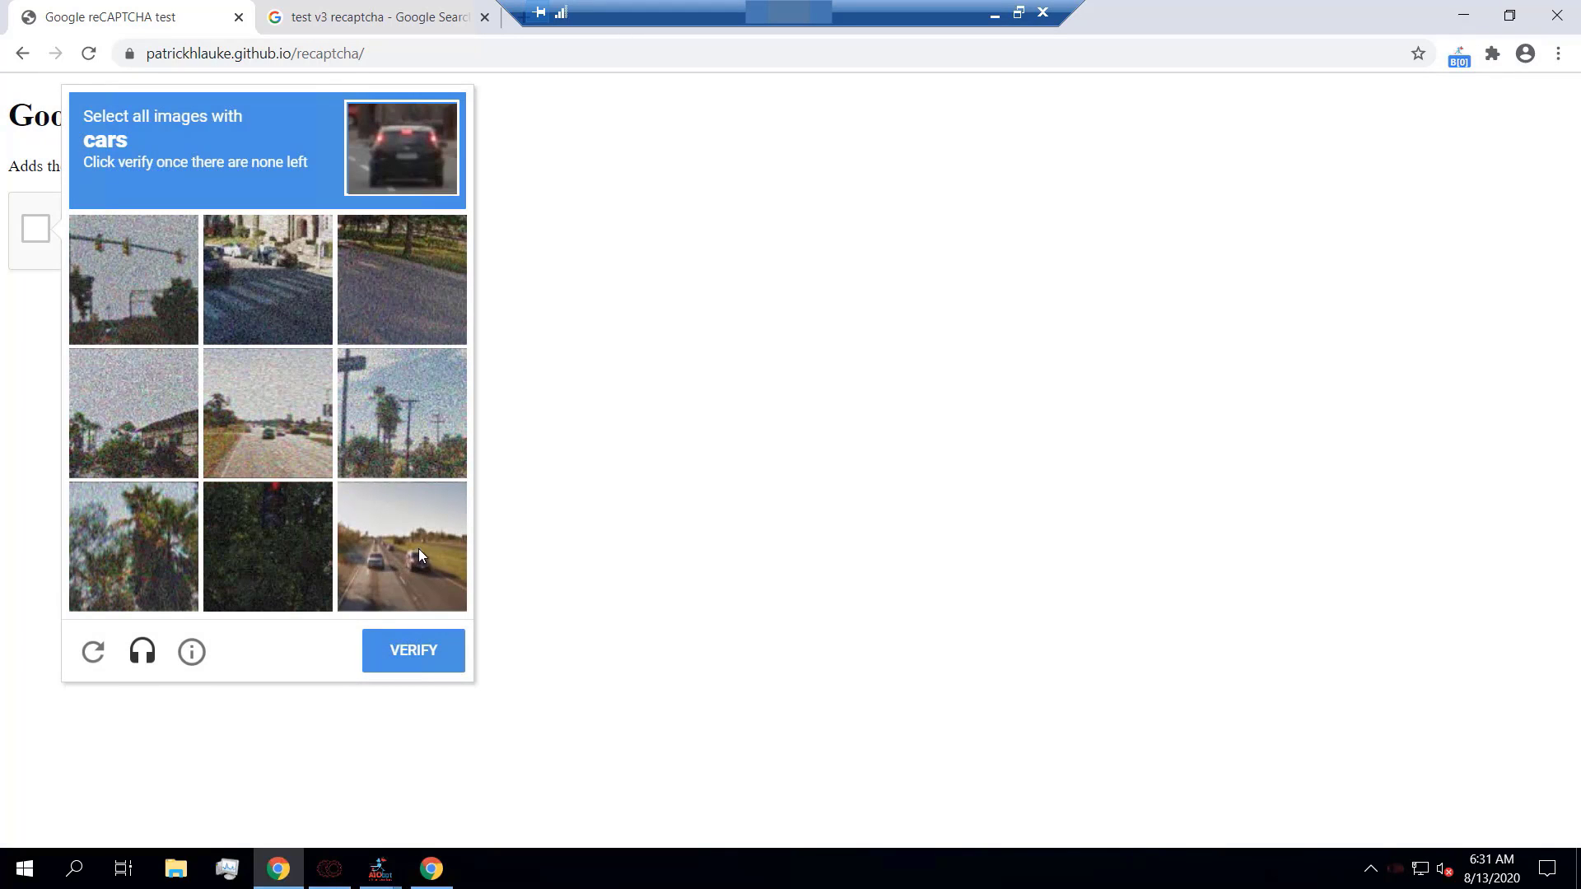
click(414, 555)
click(288, 457)
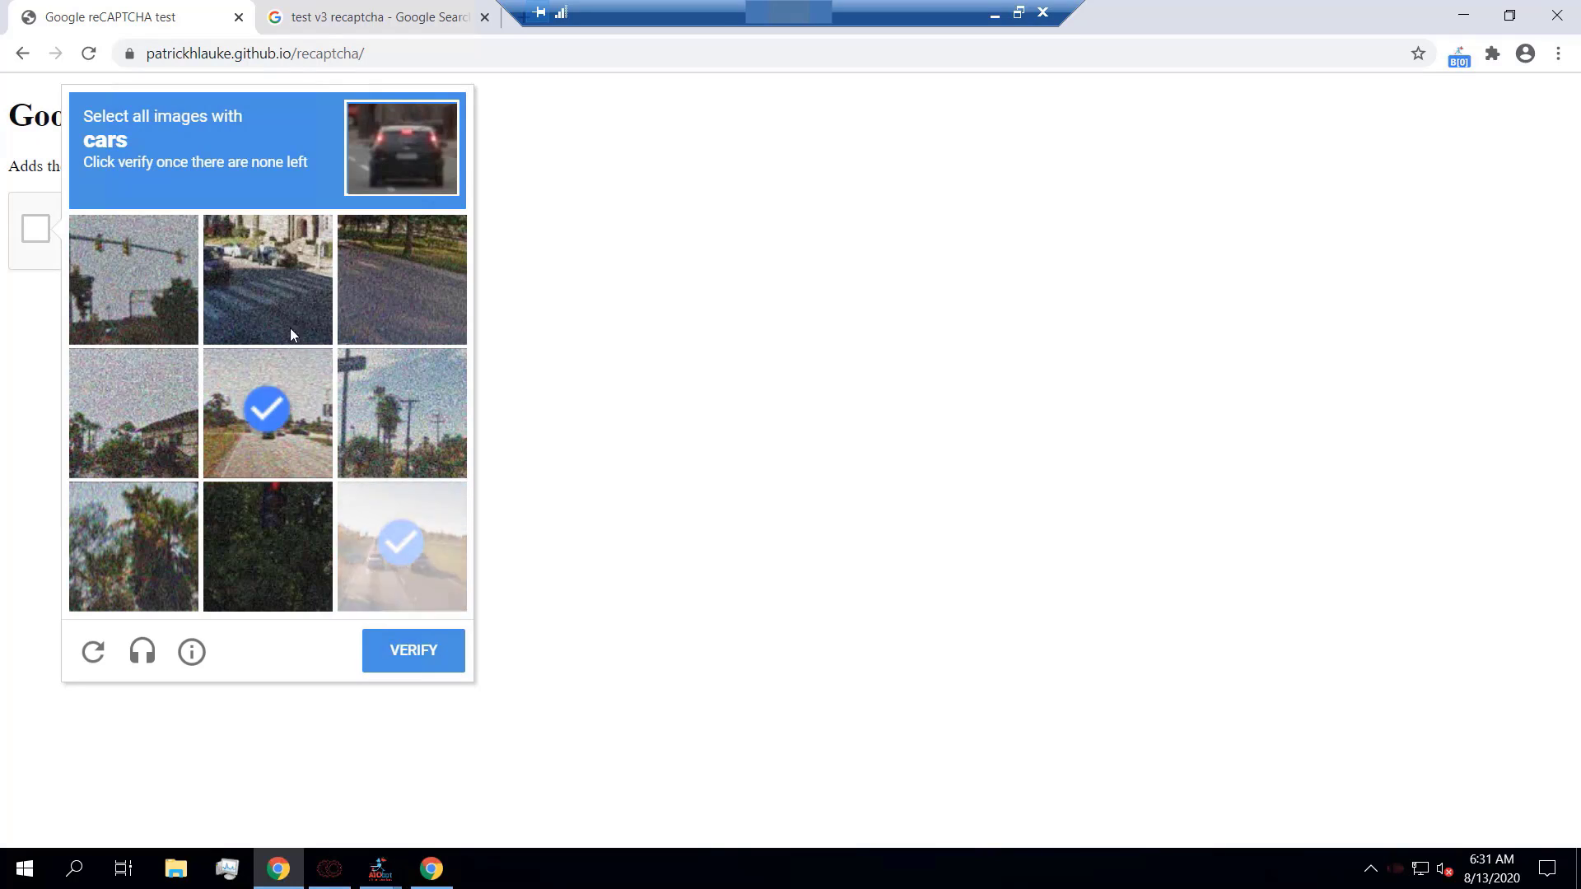
click(288, 319)
click(363, 486)
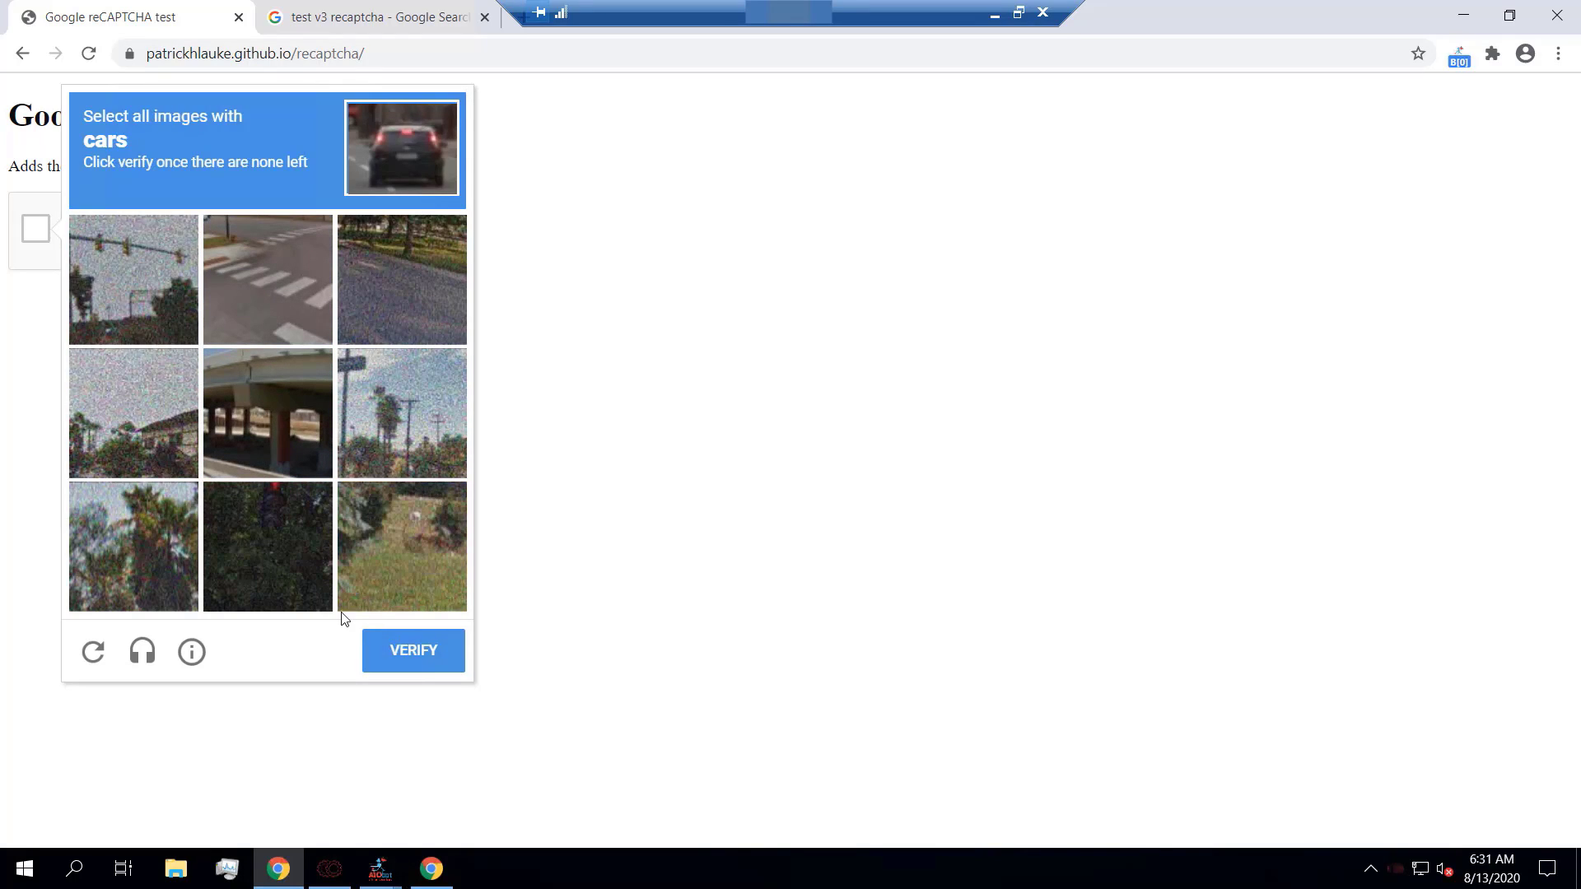
click(405, 650)
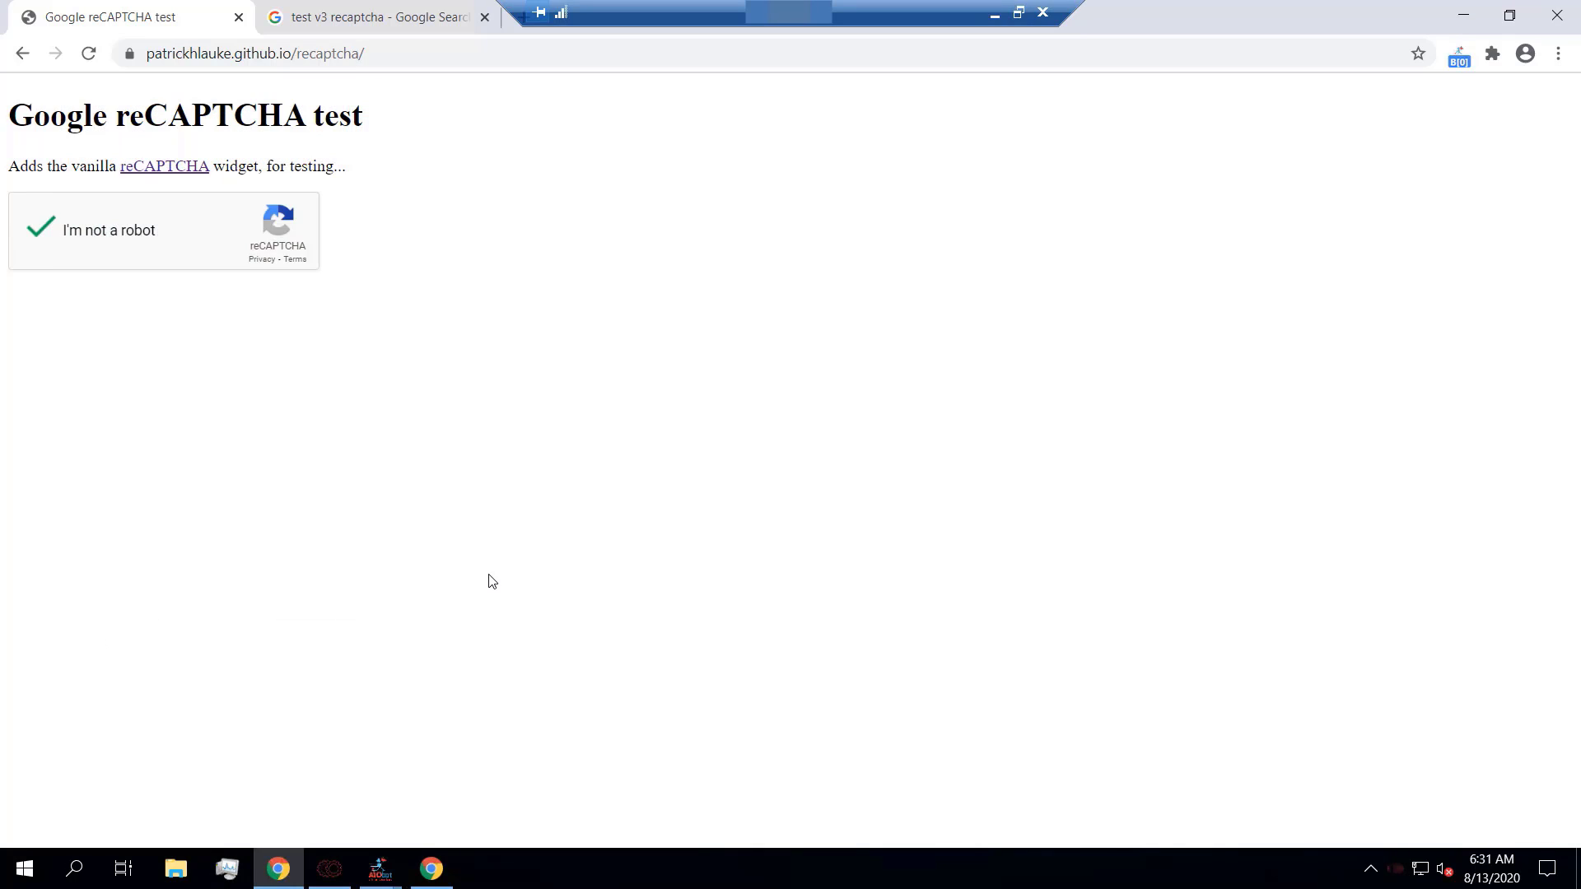
click(1466, 16)
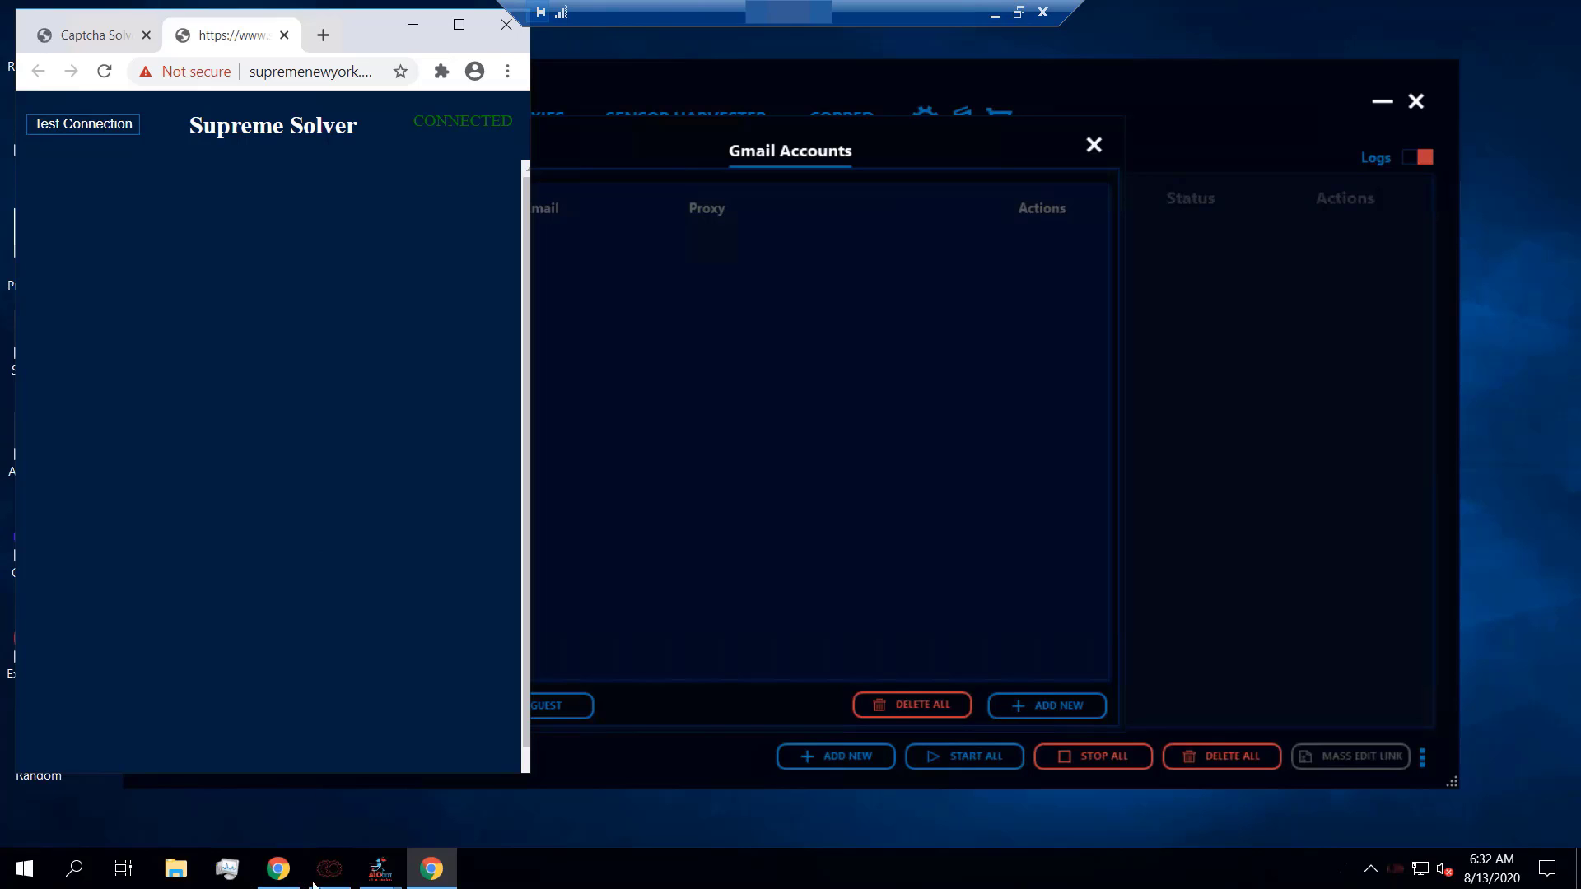
Look at the reCAPTCHA test page again, return to the guest window, and close the Supreme solver.
click(277, 872)
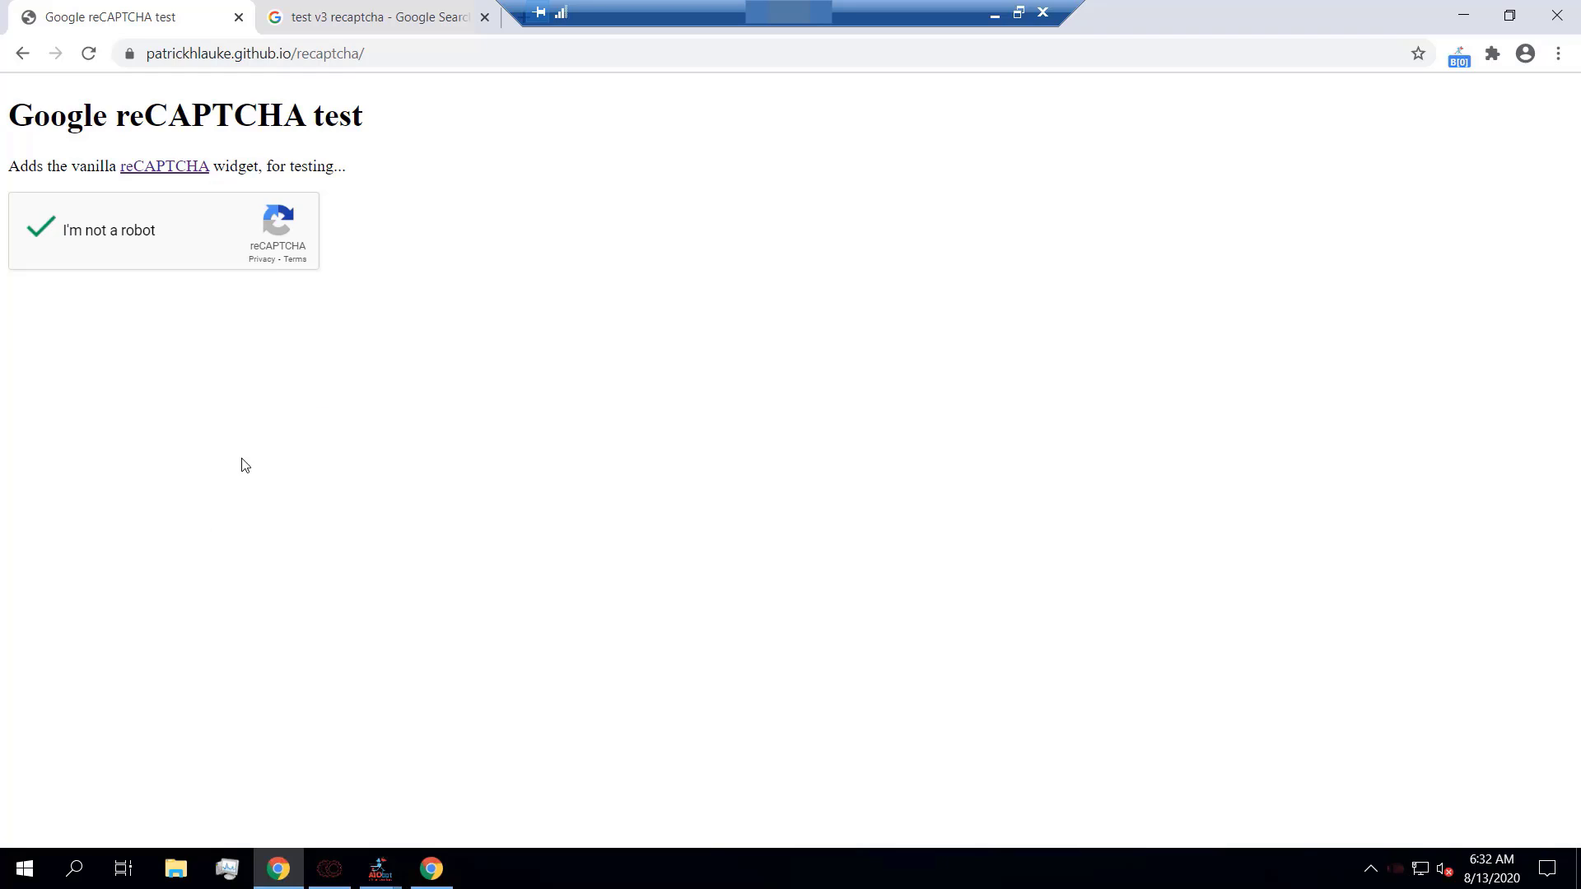
click(1463, 15)
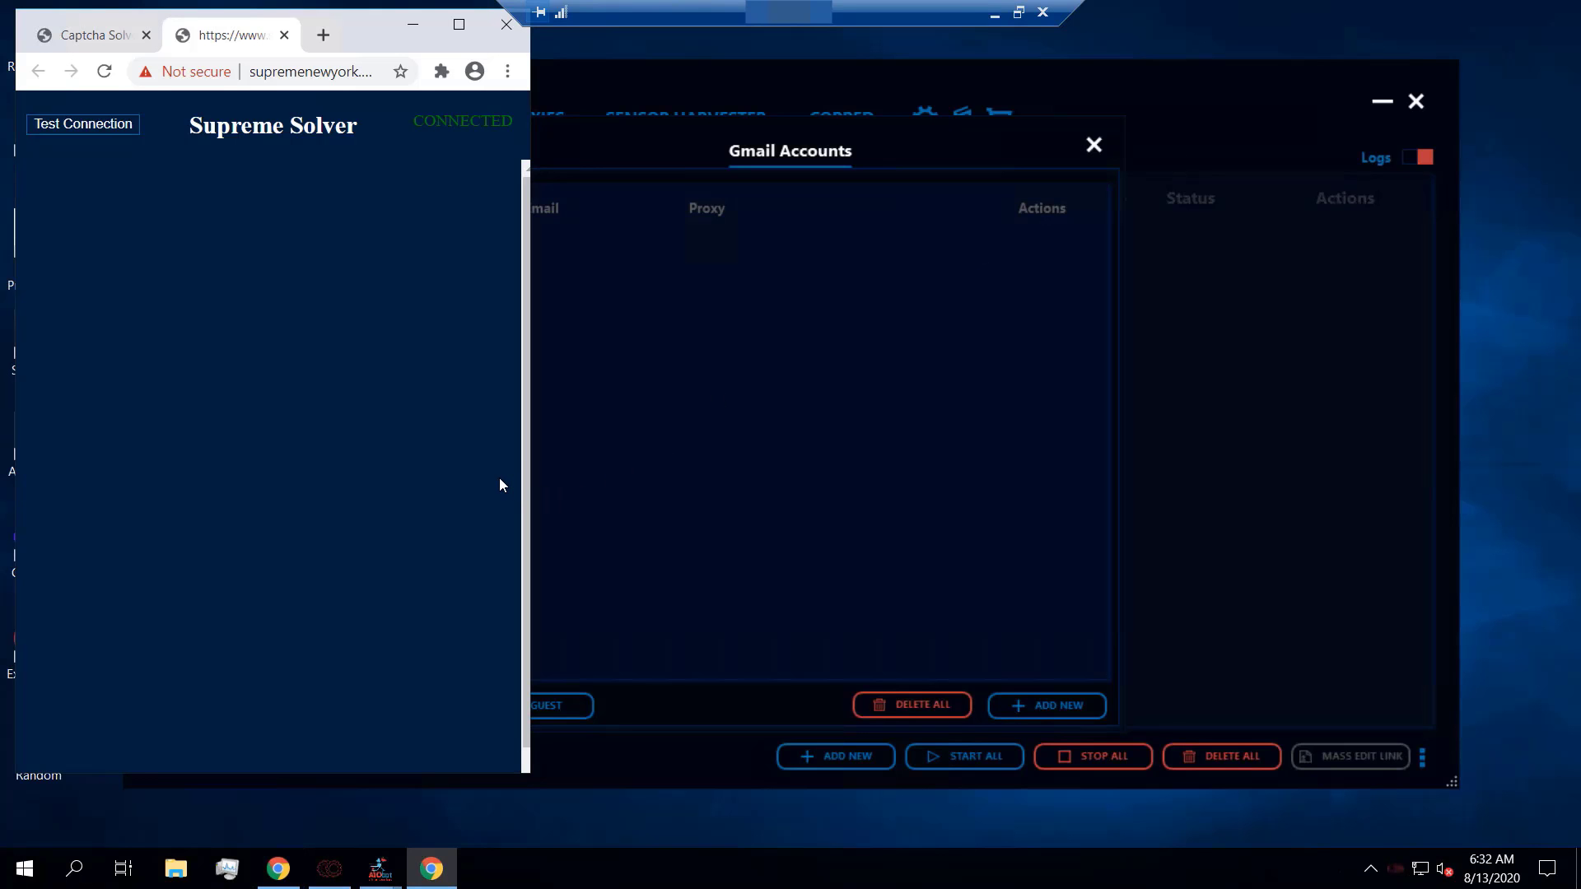
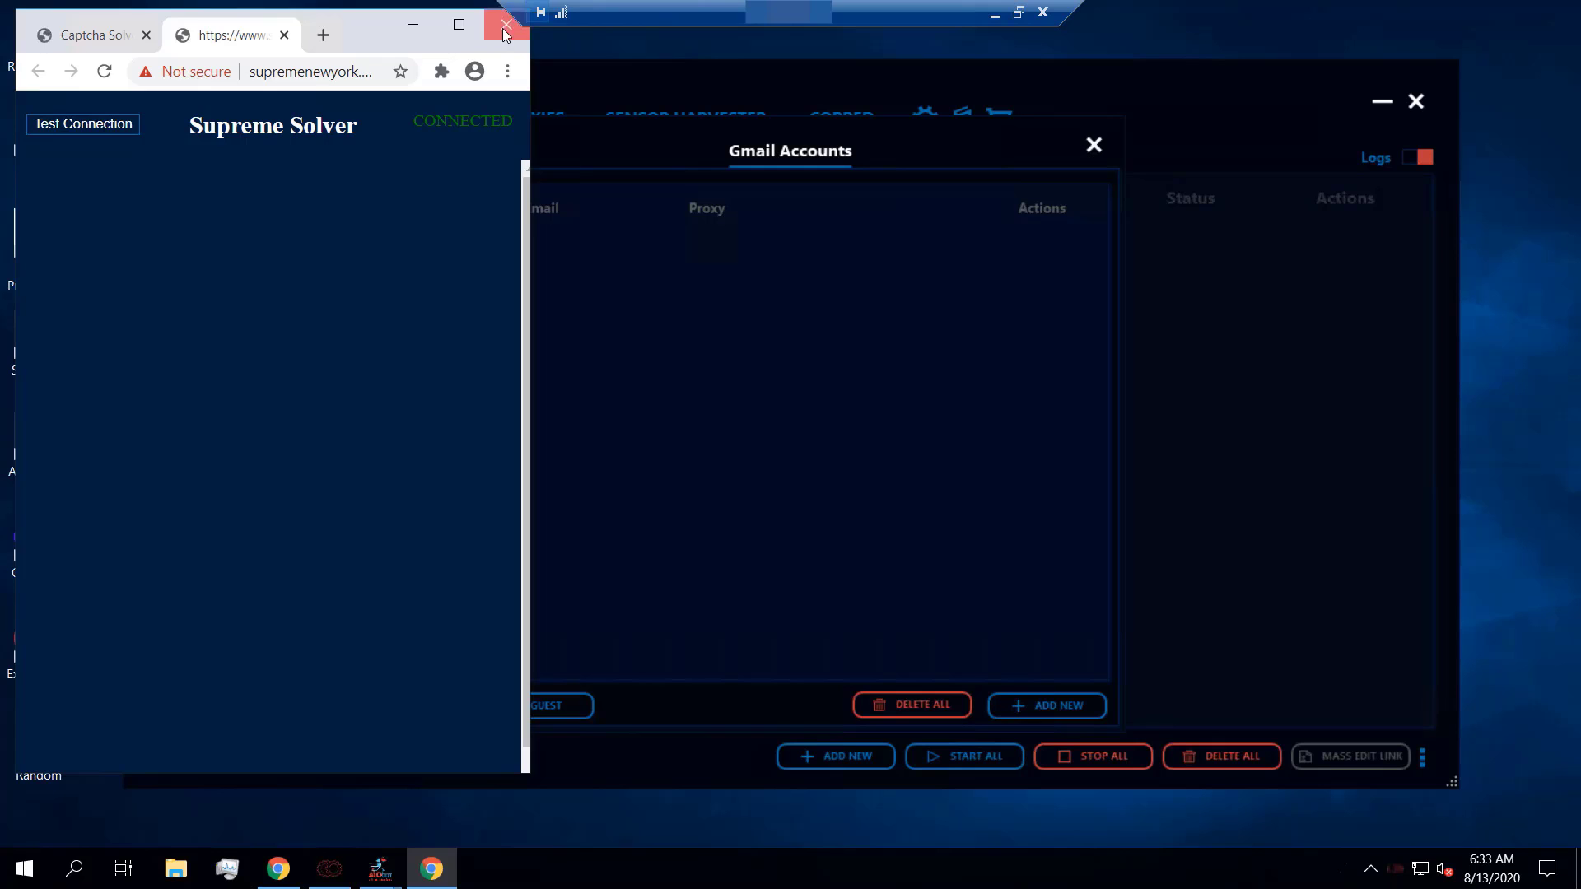
click(504, 31)
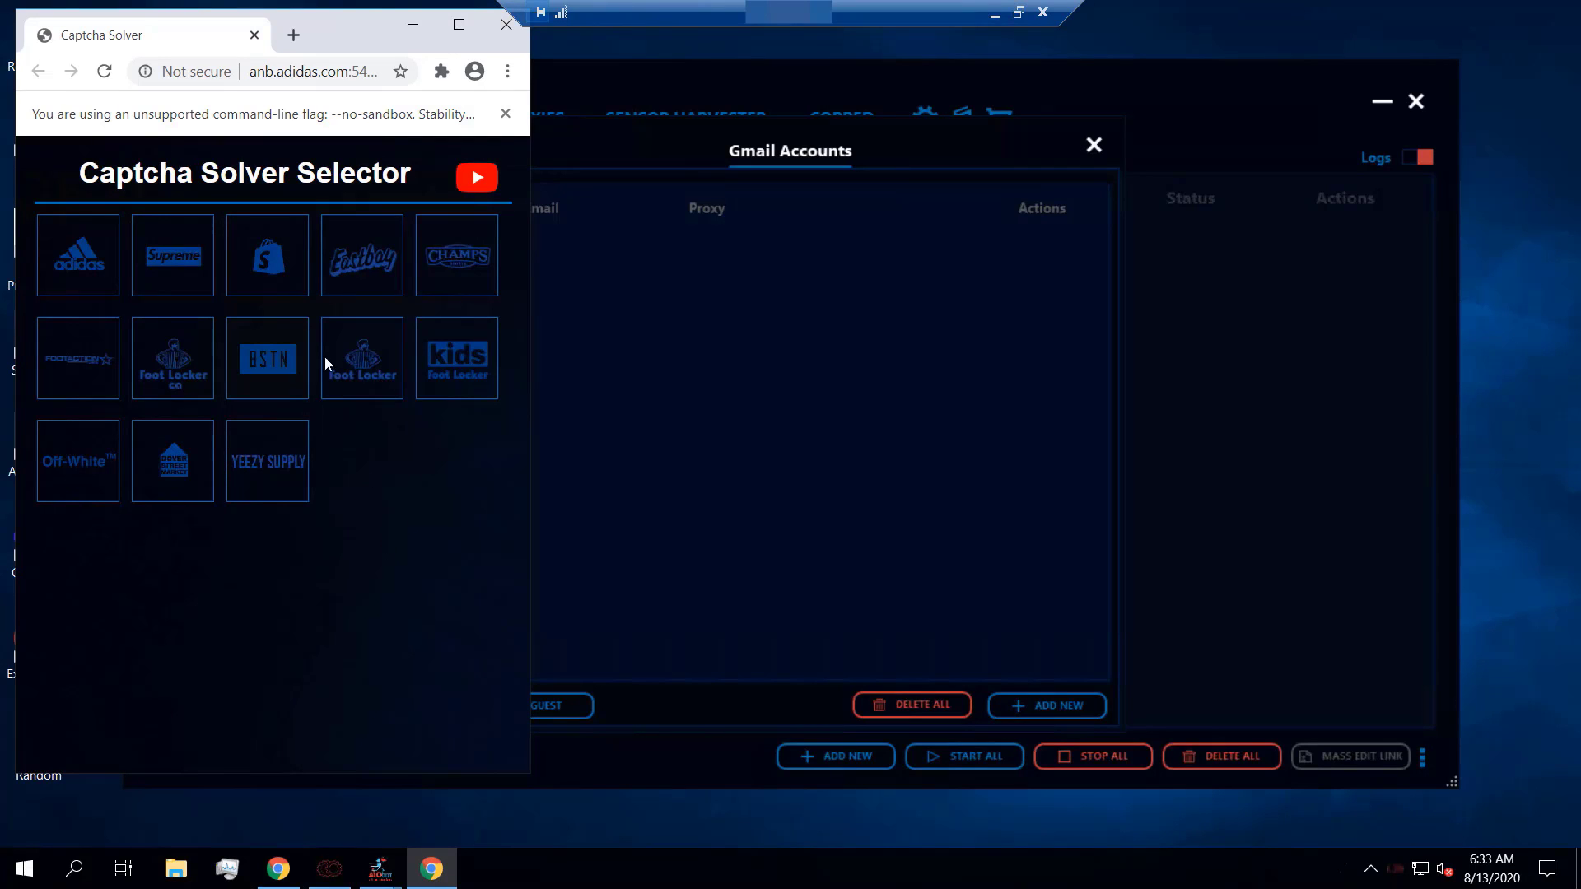
Open the Shopify solver, compare it with the reCAPTCHA test page, and close the solver.
click(275, 272)
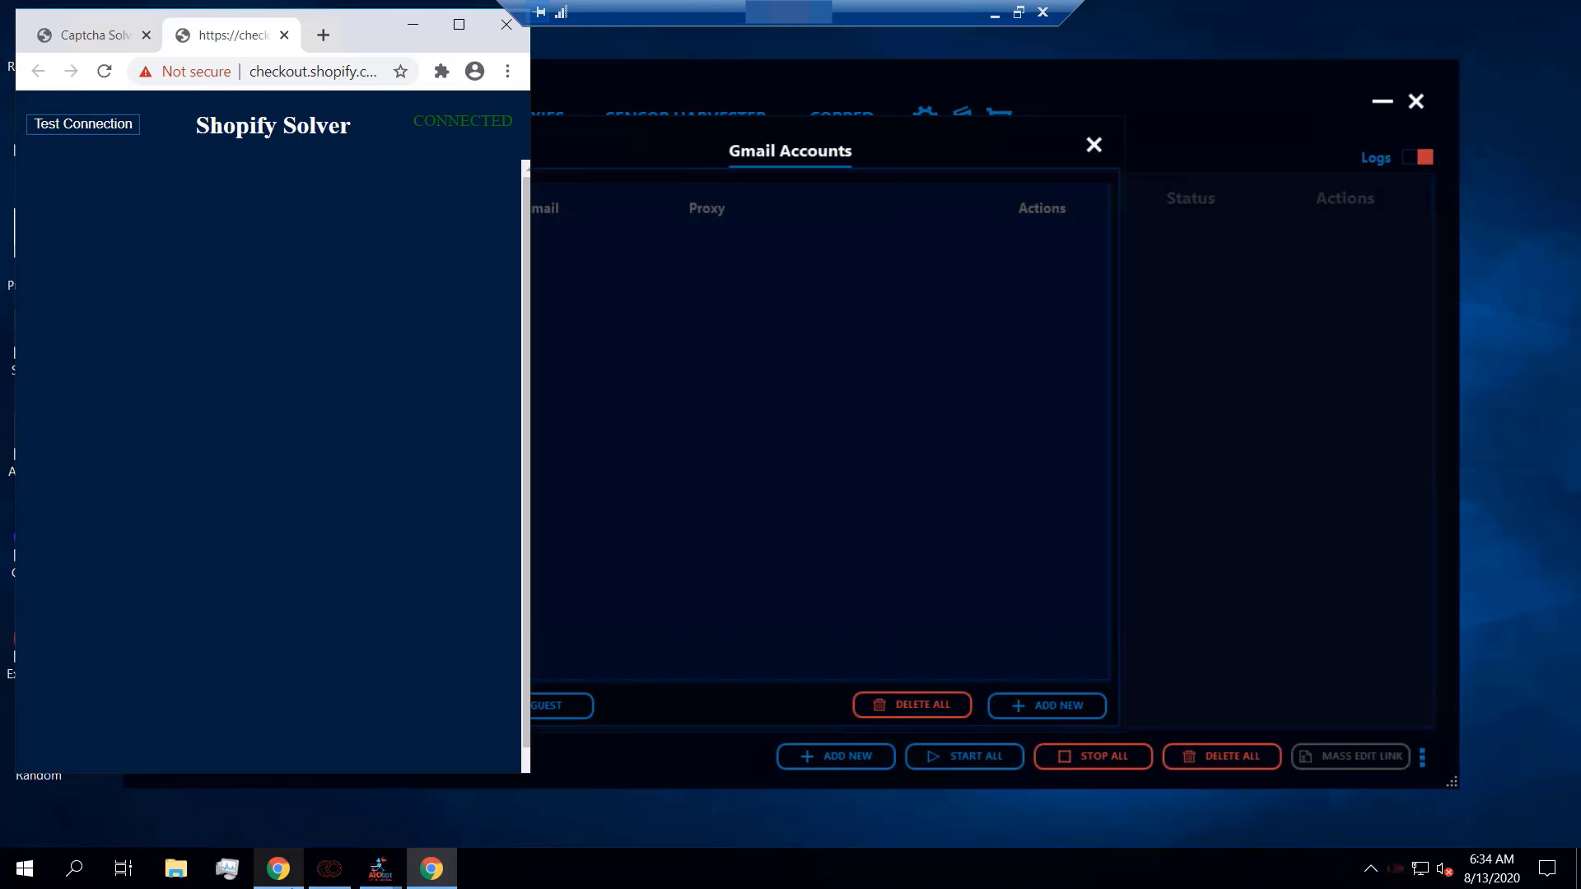
click(278, 868)
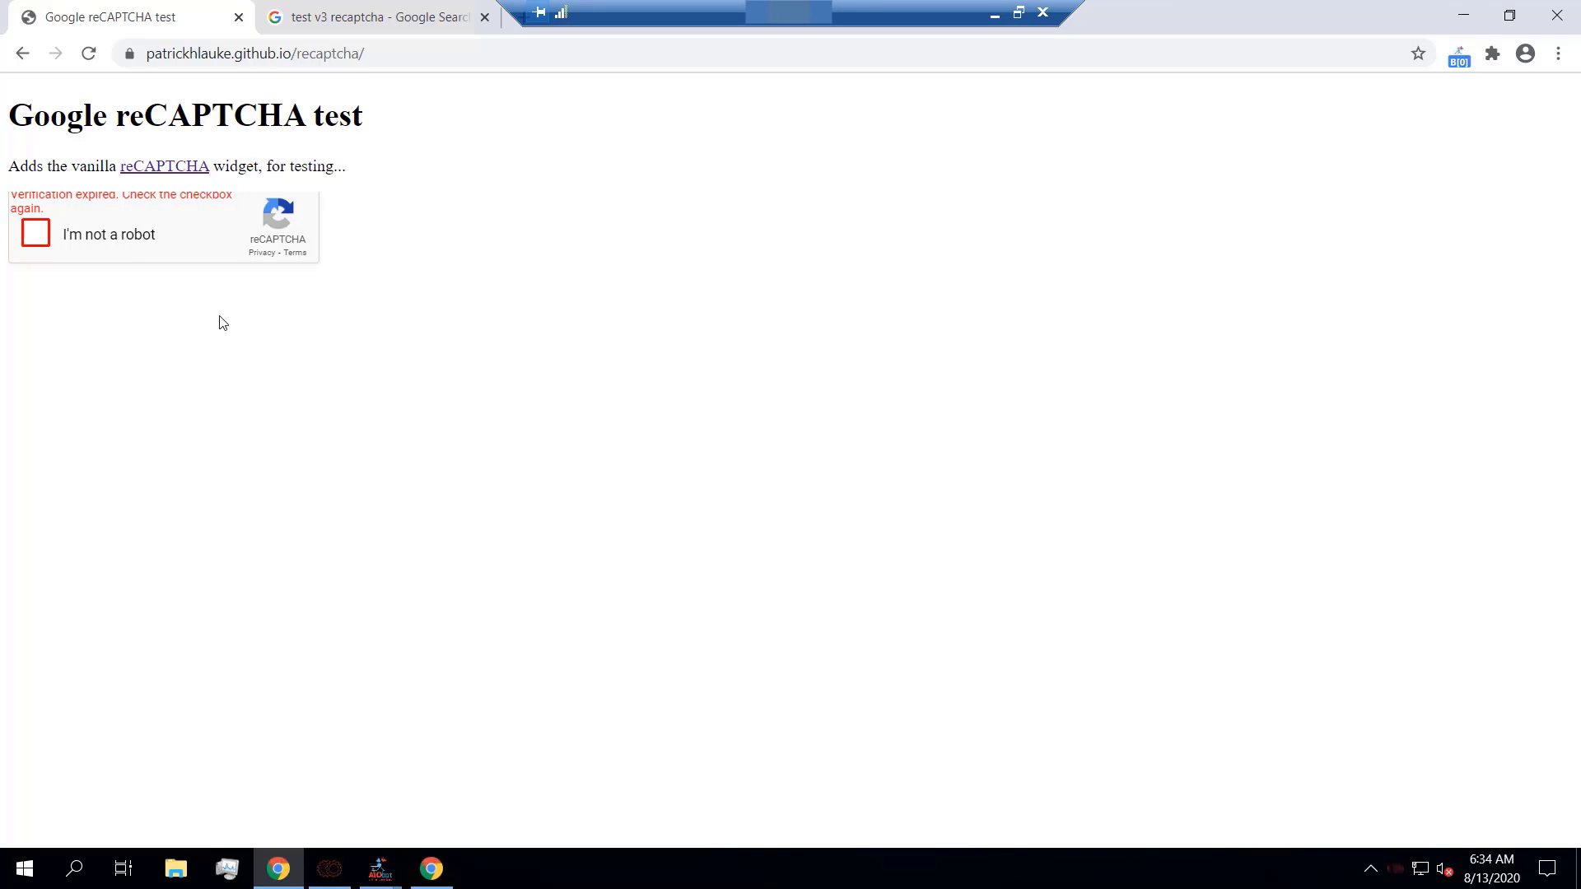
click(1462, 15)
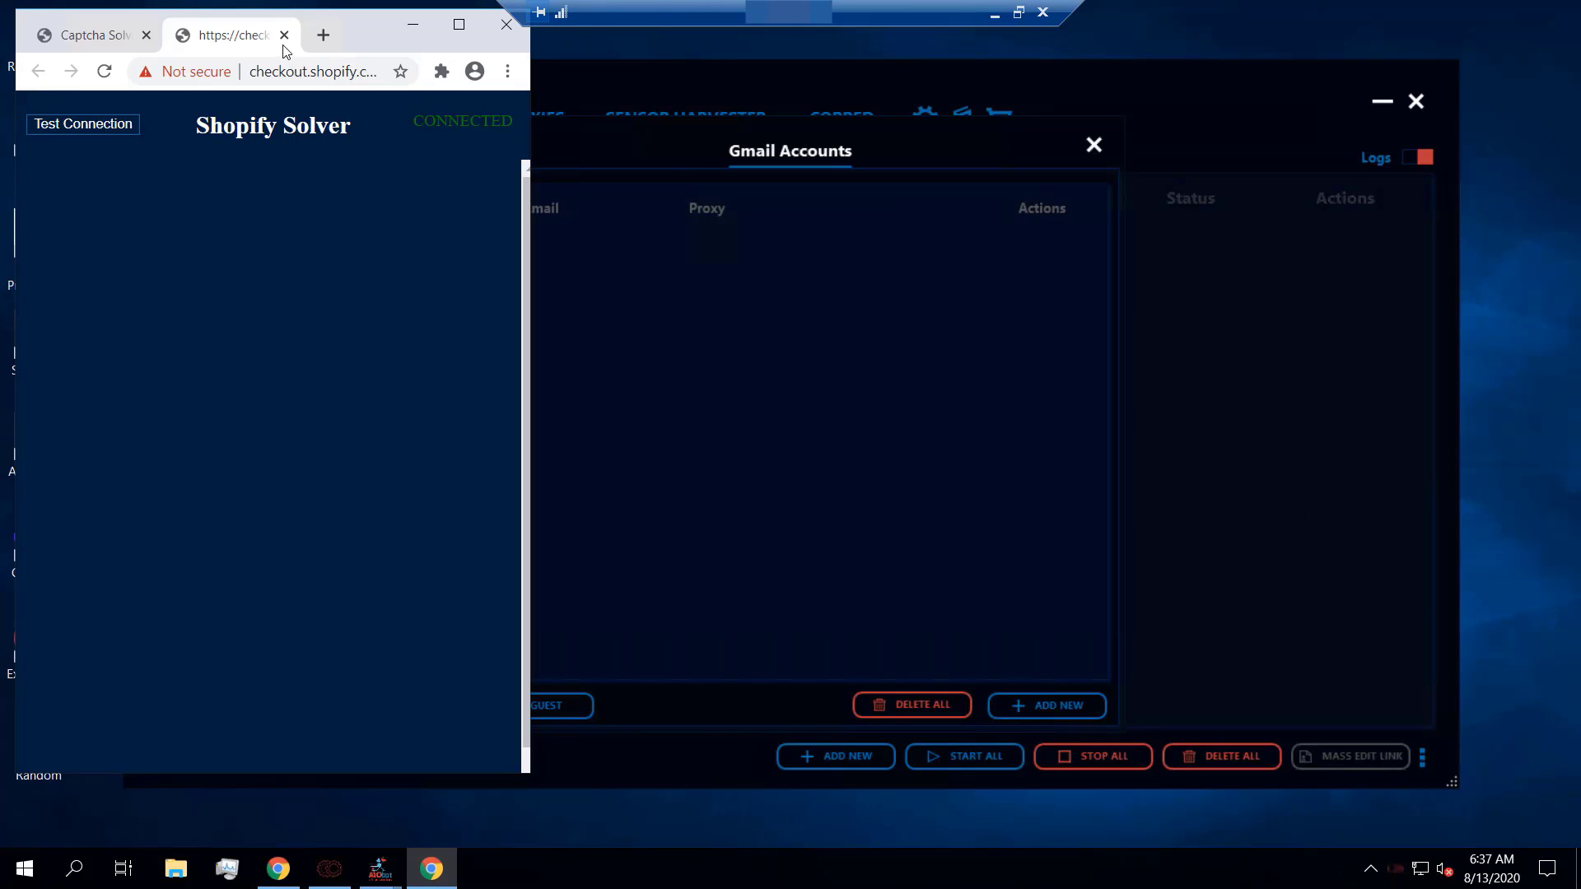
click(283, 36)
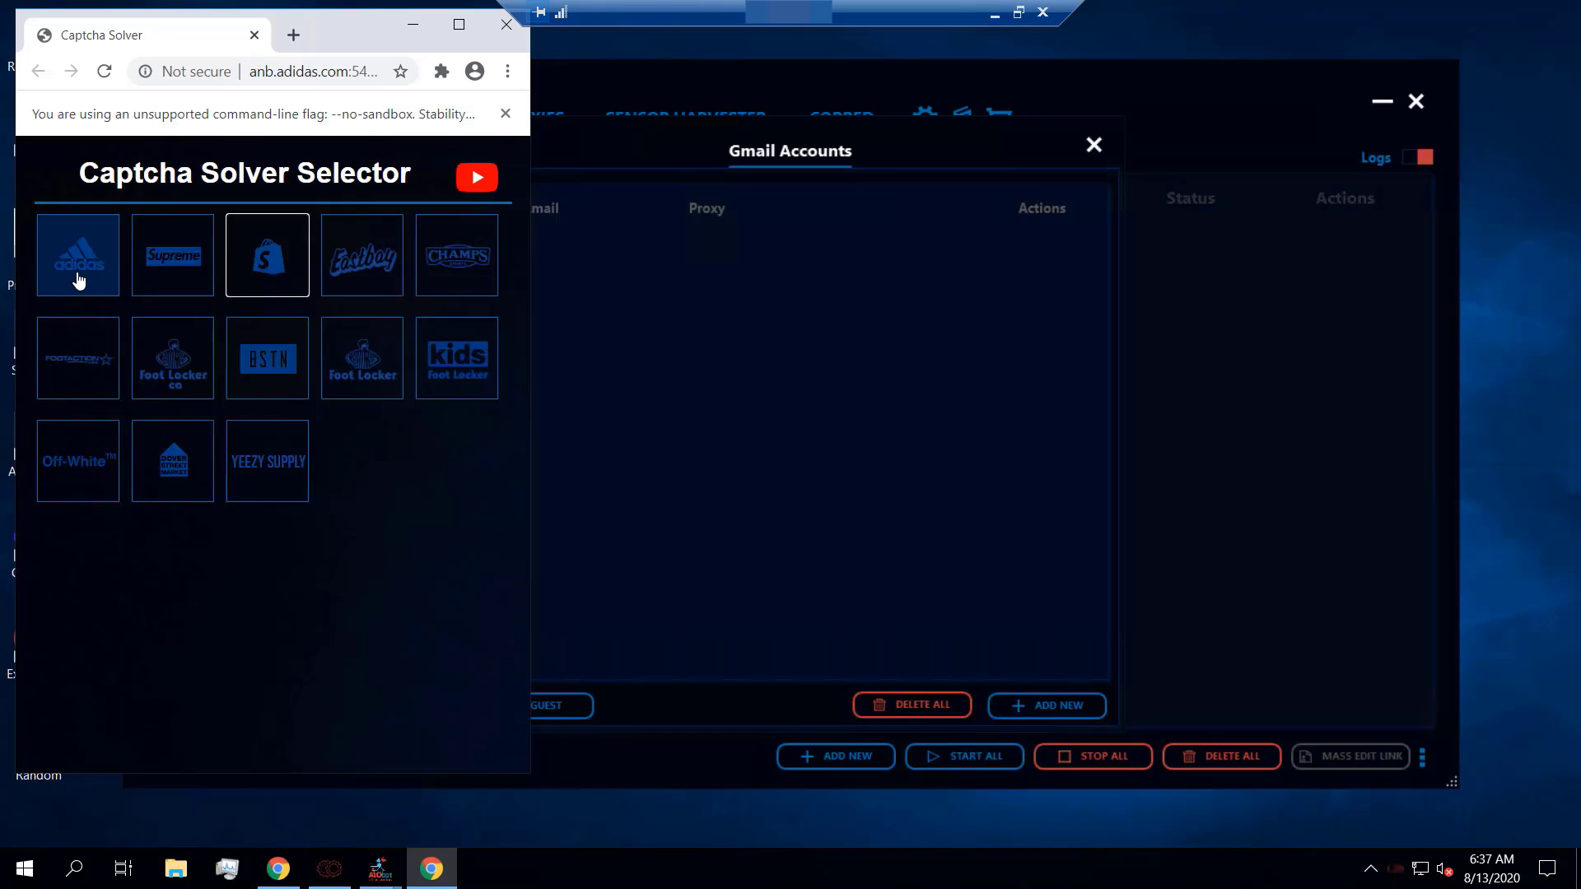
Open the YeezySupply solver, revisit the Captcha Solver Selector page, and return to the solver.
click(260, 482)
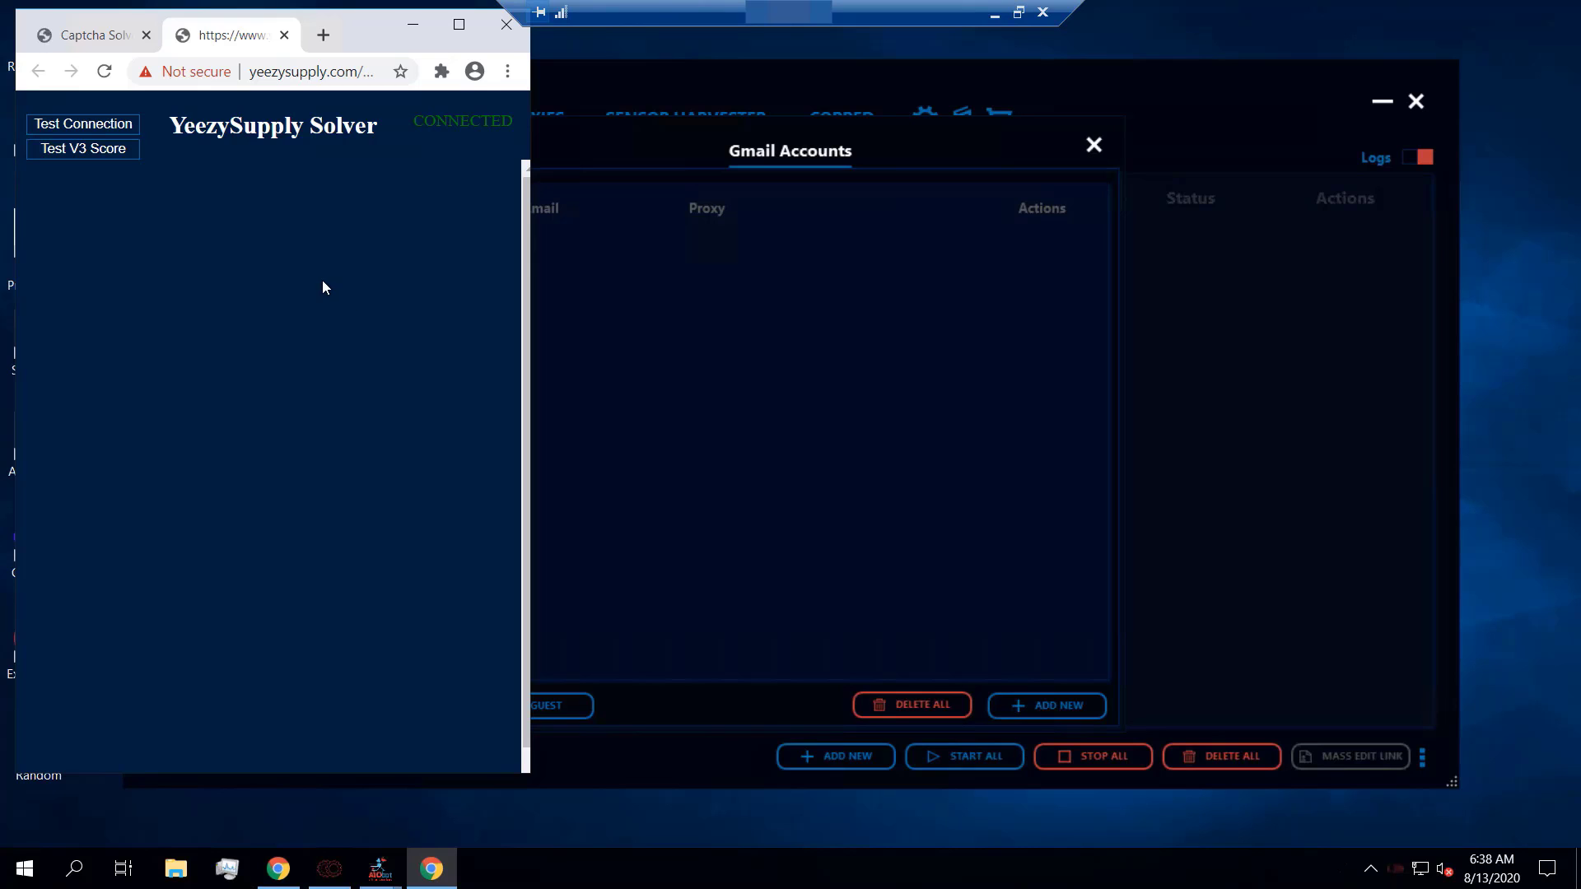
click(99, 36)
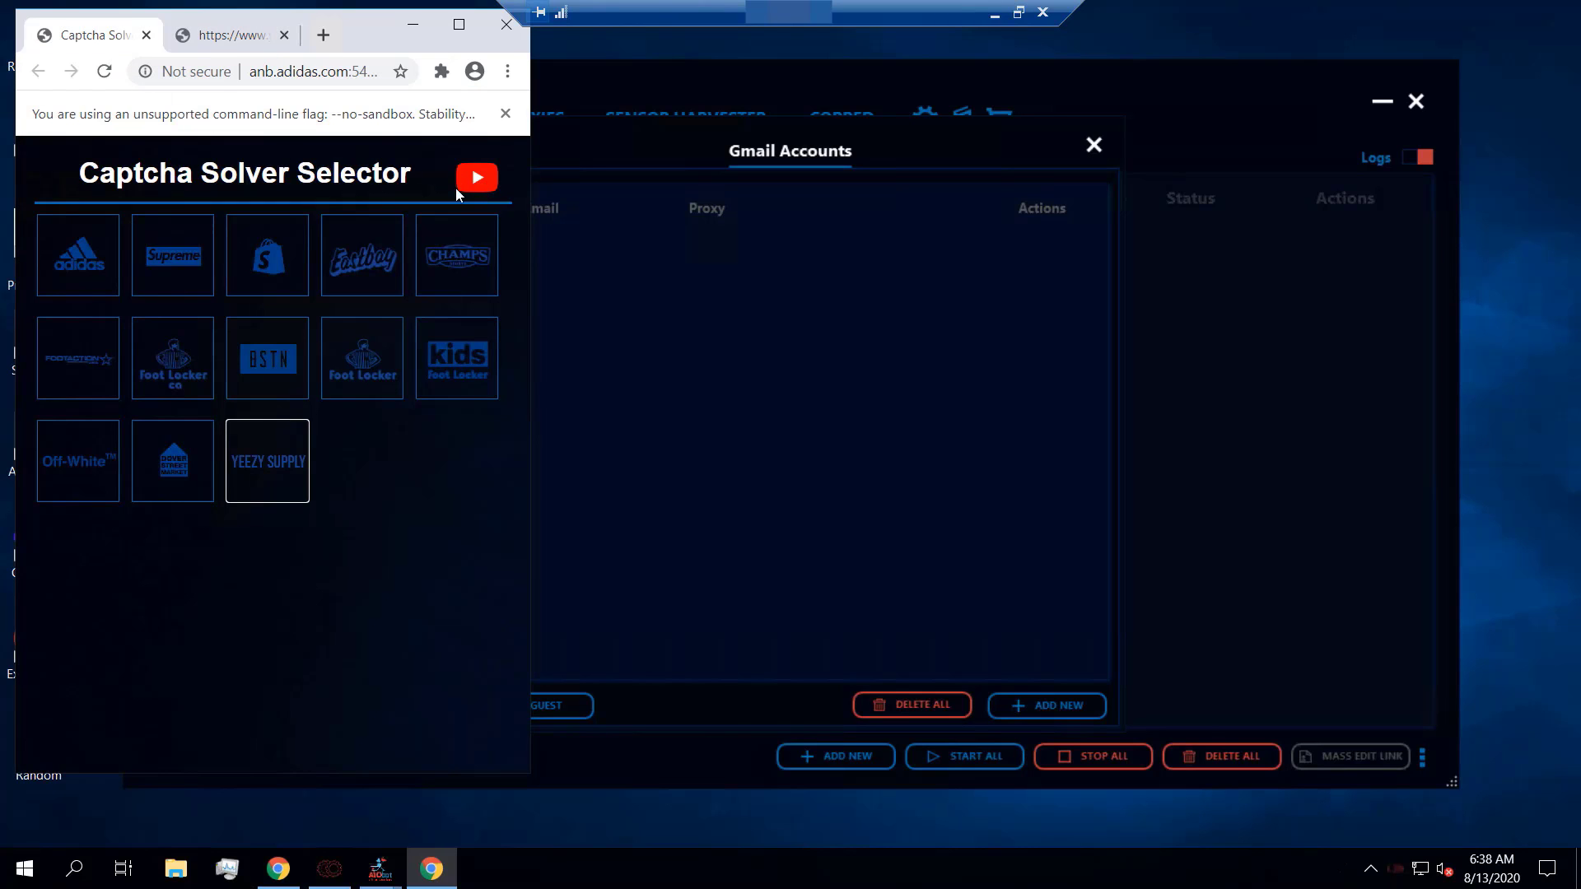
click(233, 42)
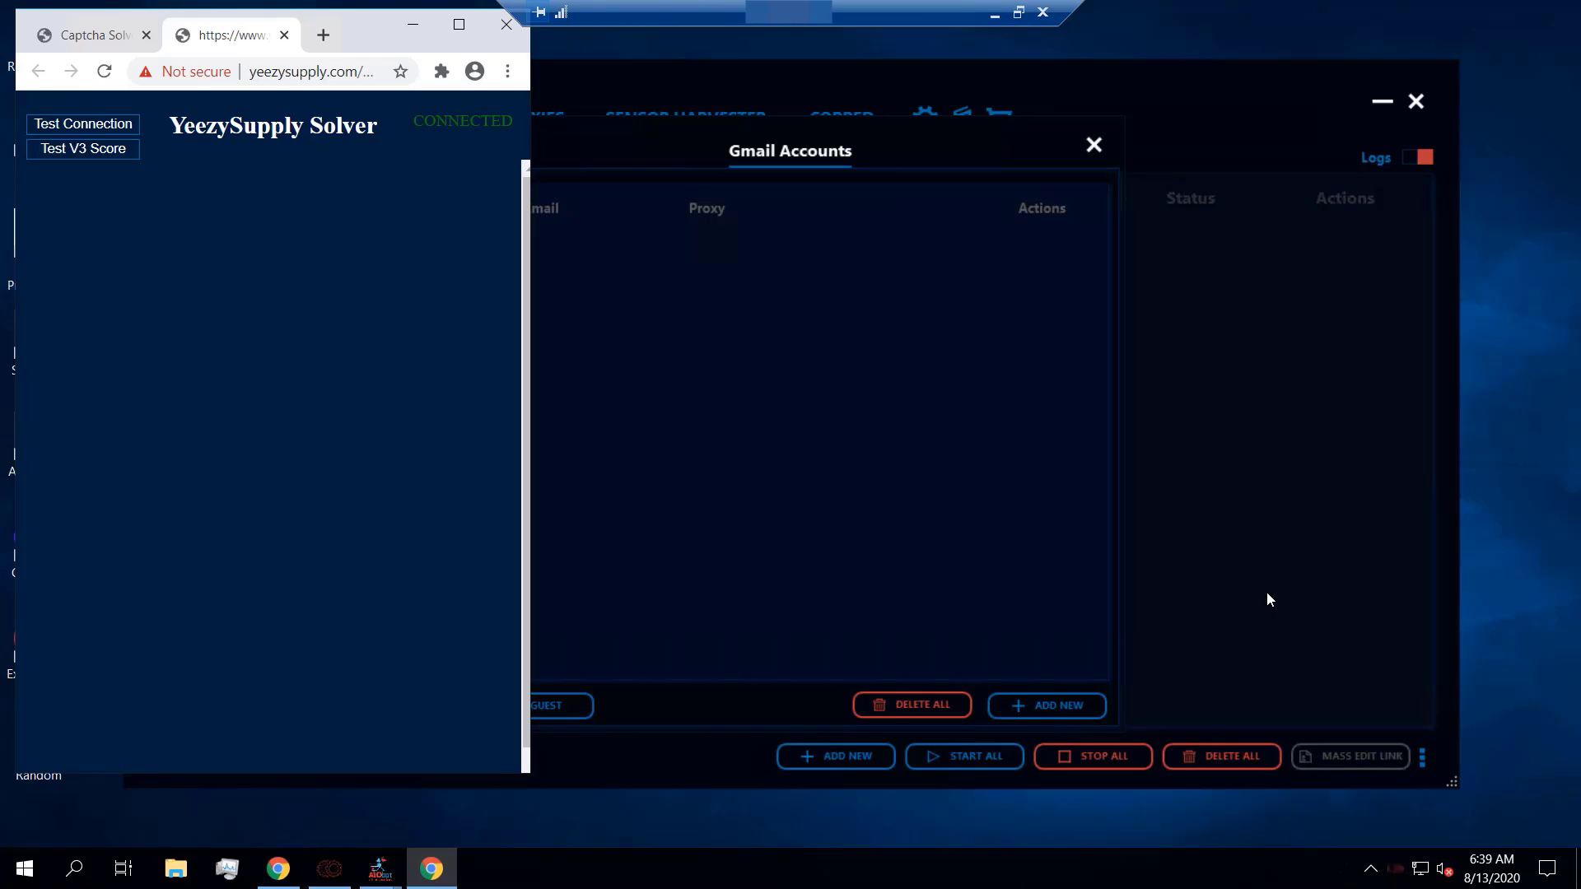
Check the Add Google Account form again, close it empty, and bring the YeezySupply solver window back to the front.
click(1046, 705)
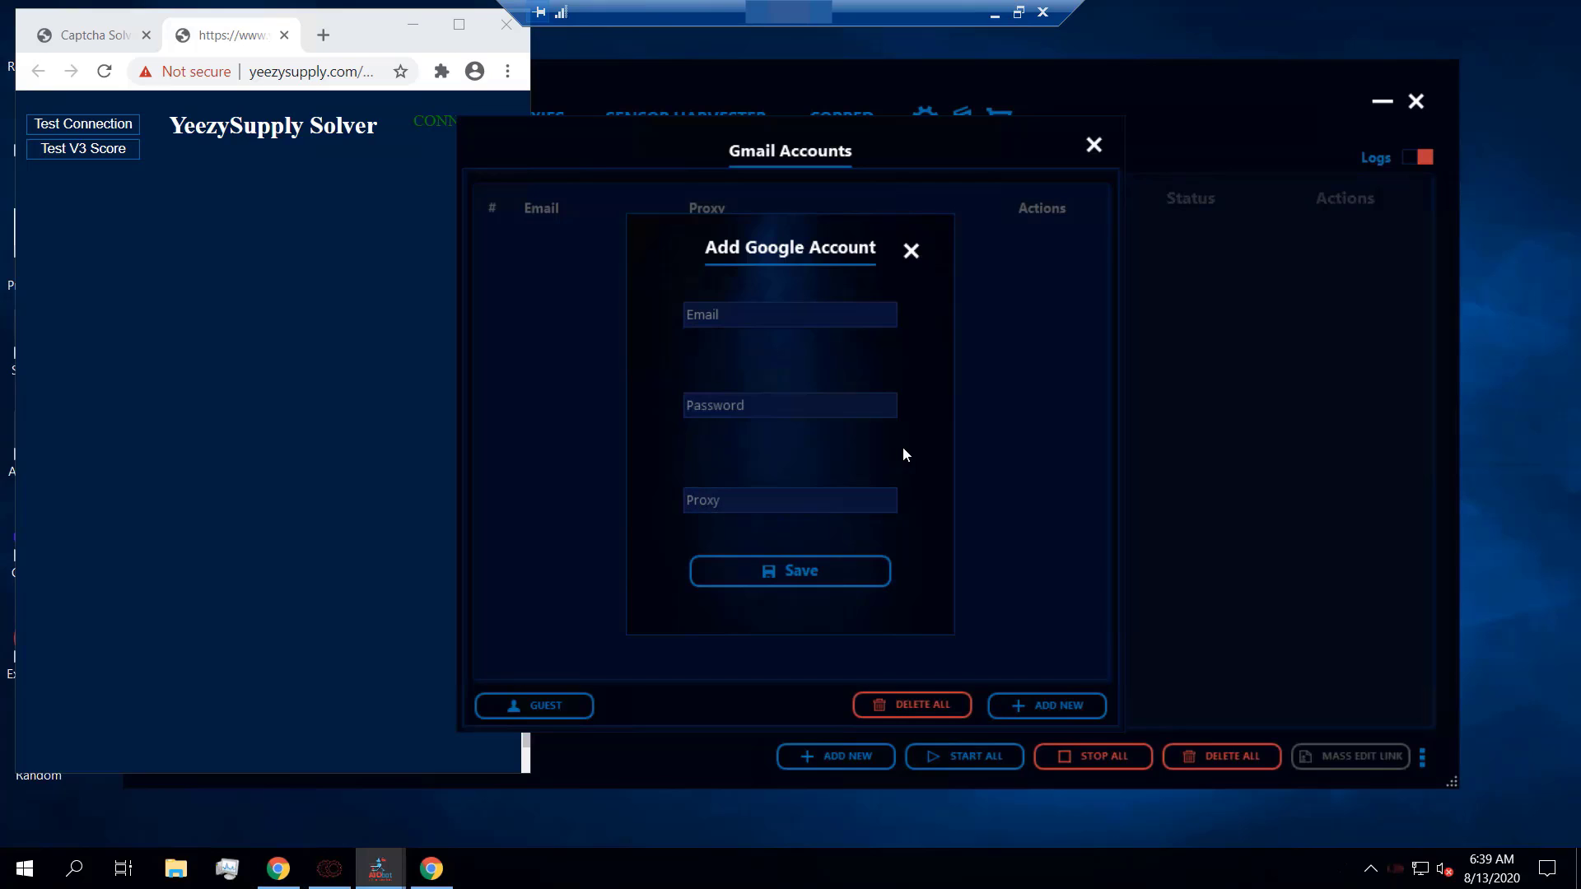
click(912, 255)
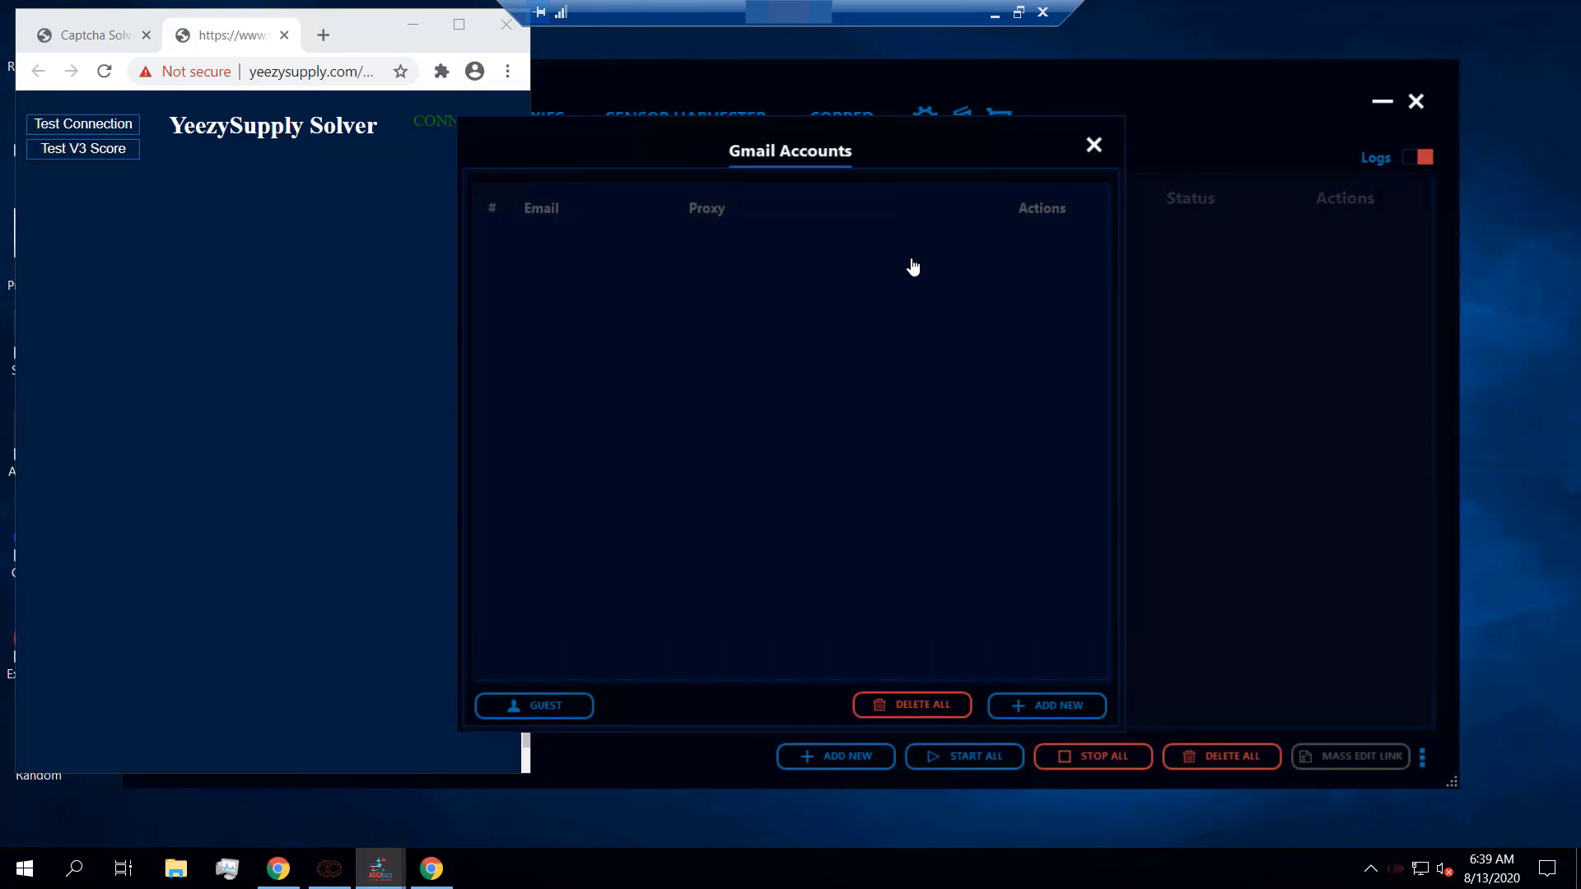
click(370, 47)
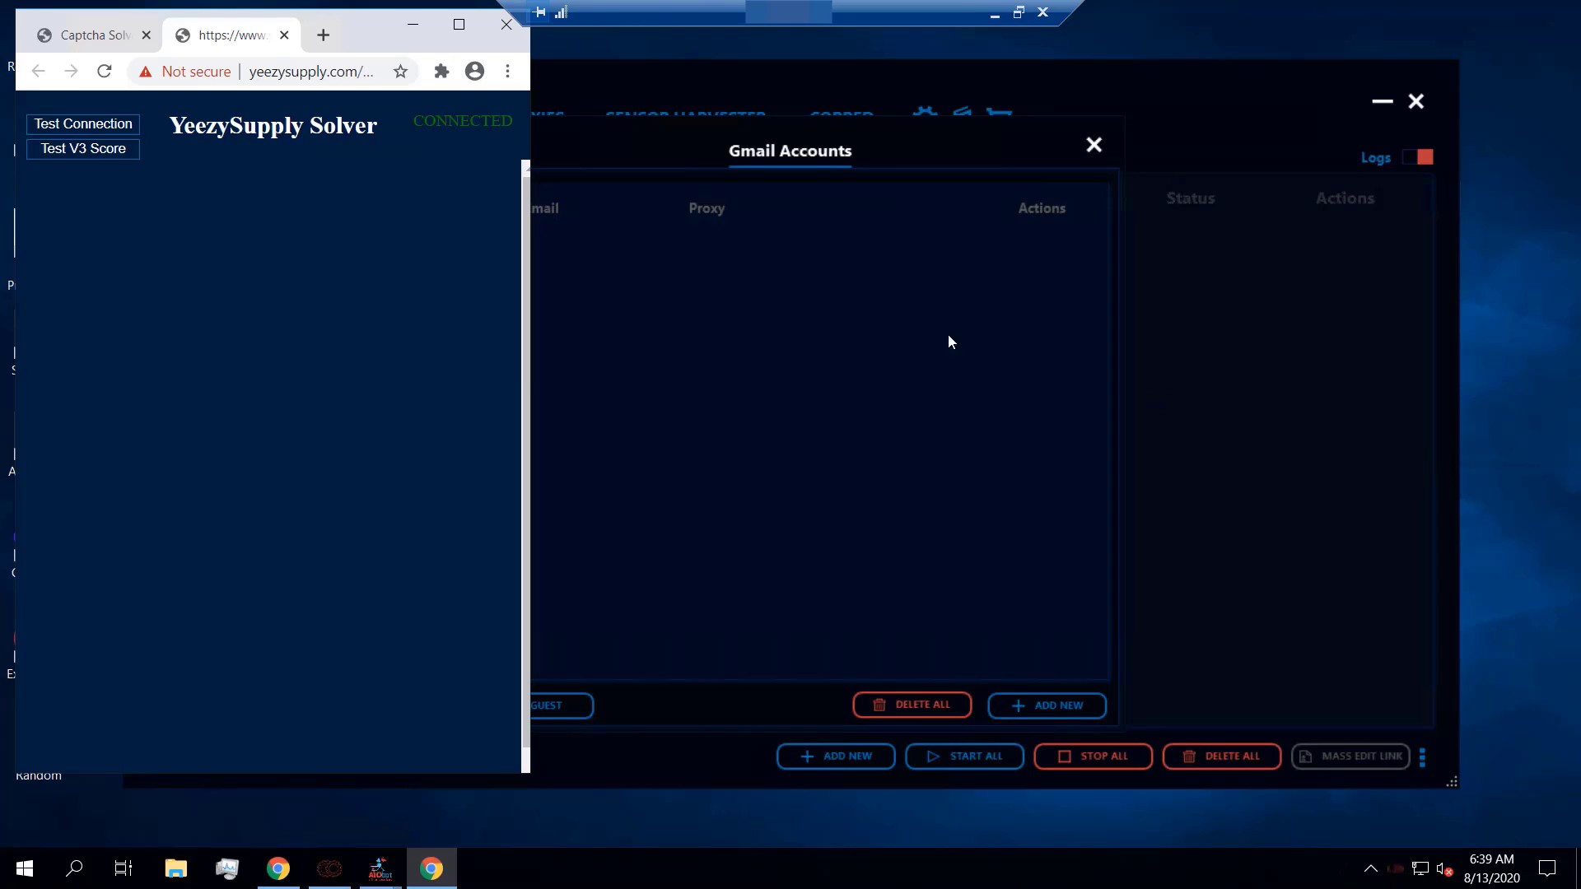
Run the V3 score test from the YeezySupply solver, highlight the score in the reCAPTCHA response, and close the demo page.
click(83, 151)
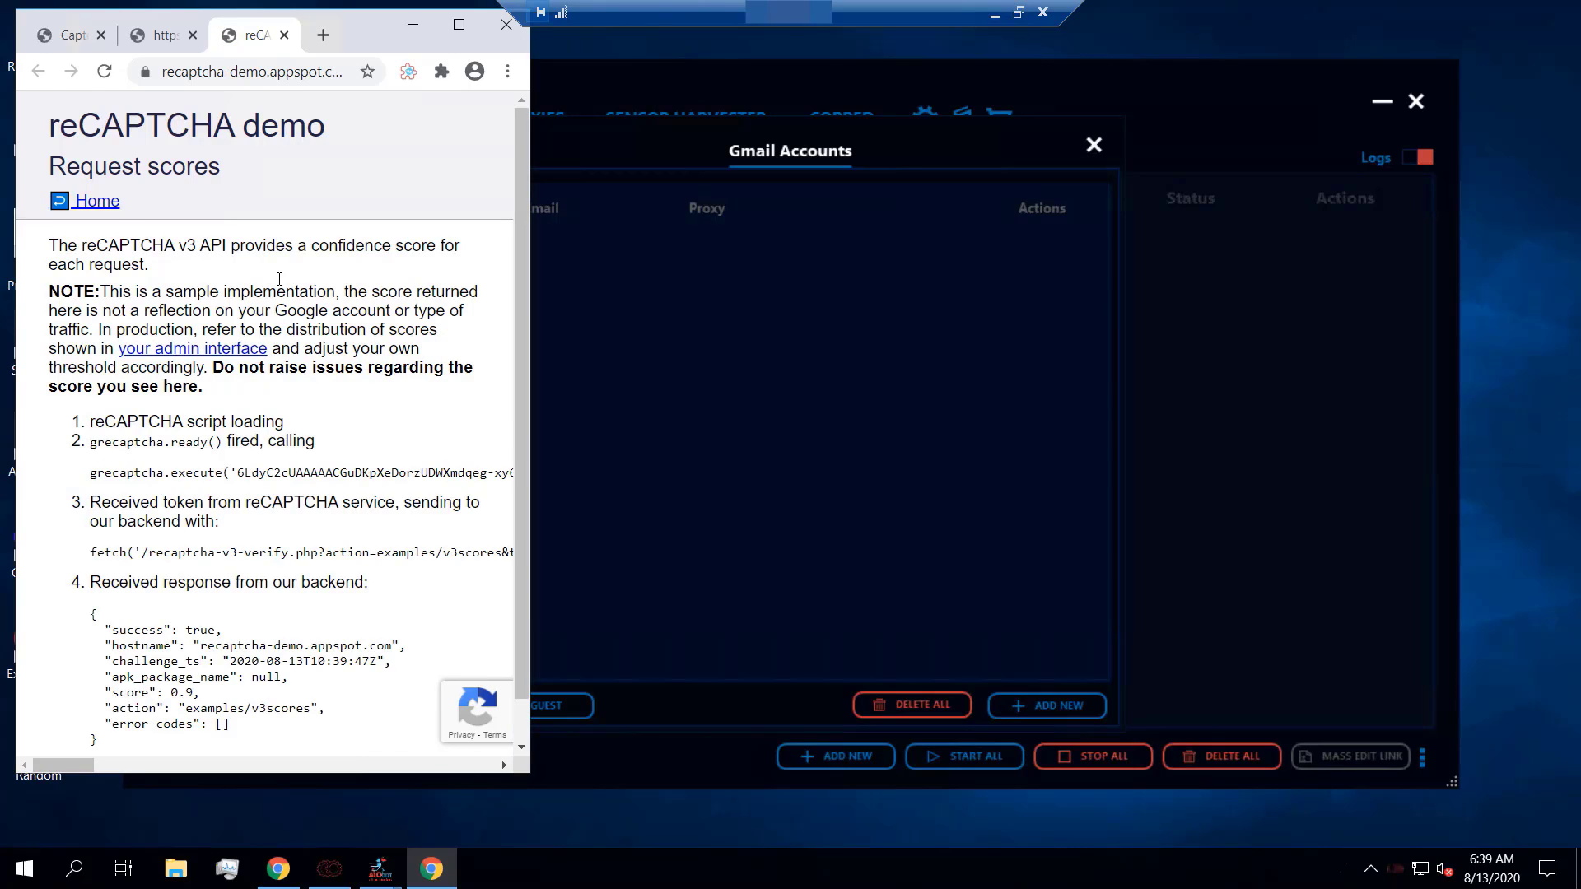
scroll(282, 282, down, 1)
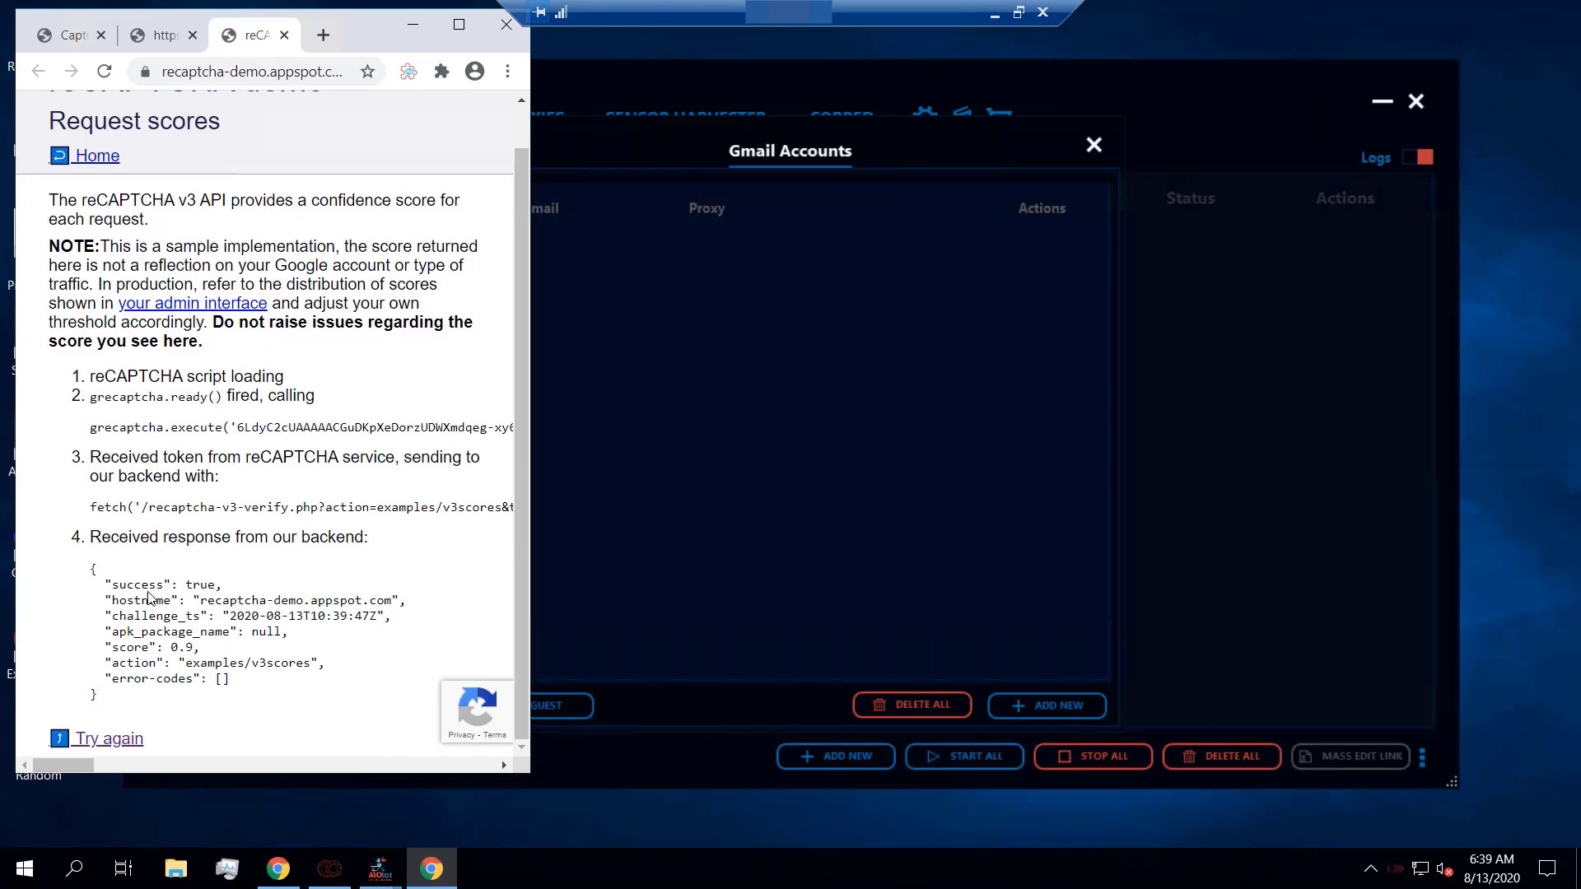
double_click(182, 647)
click(288, 644)
click(284, 34)
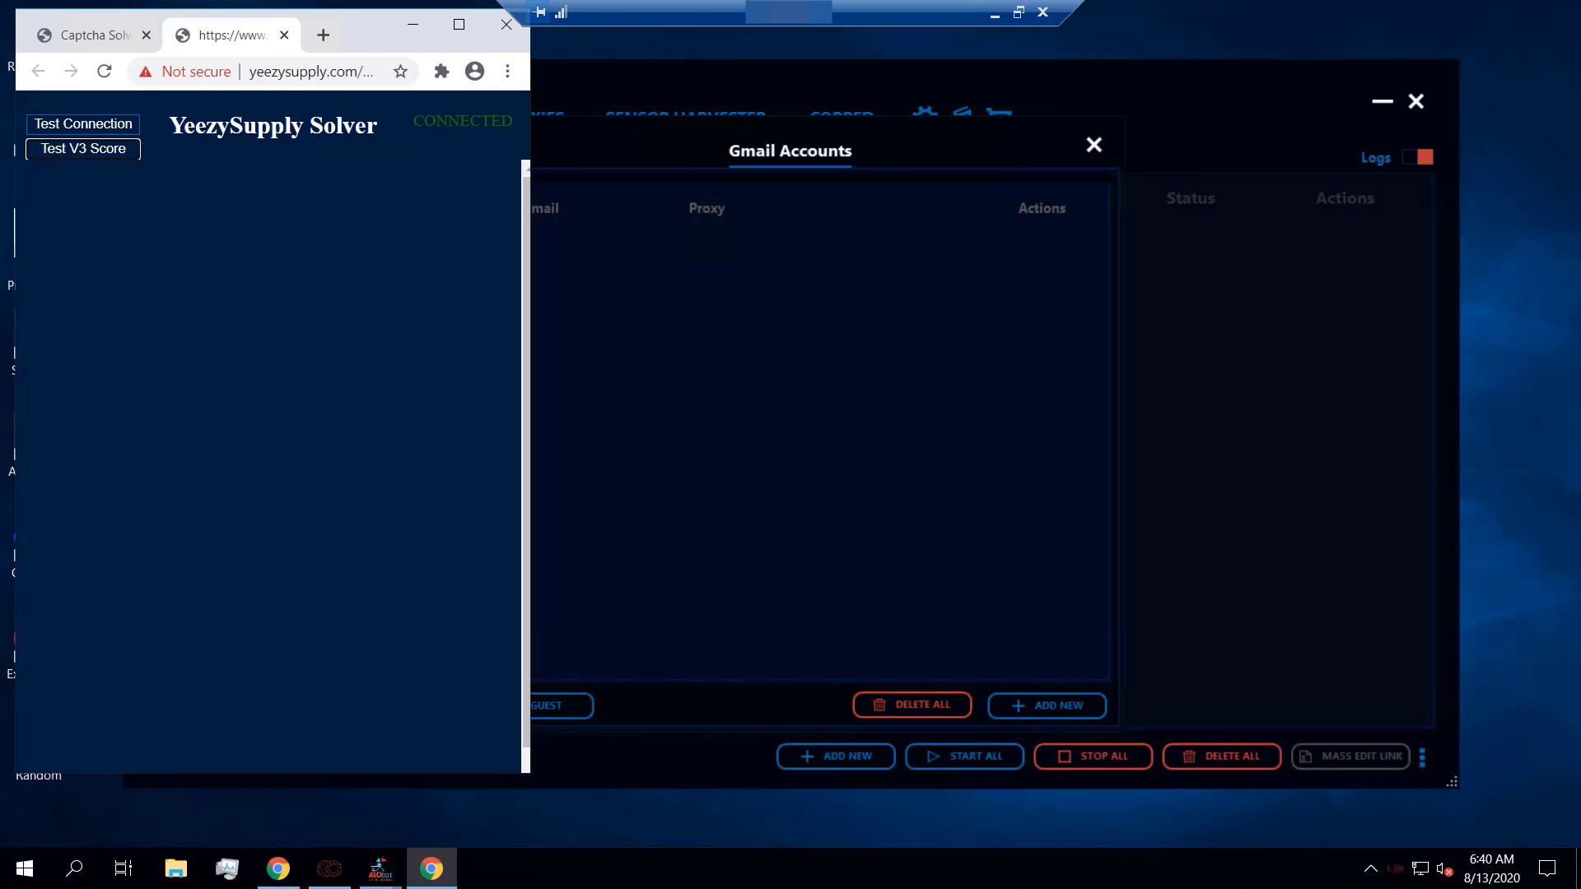
Close the YeezySupply solver and the Gmail Accounts manager.
click(283, 35)
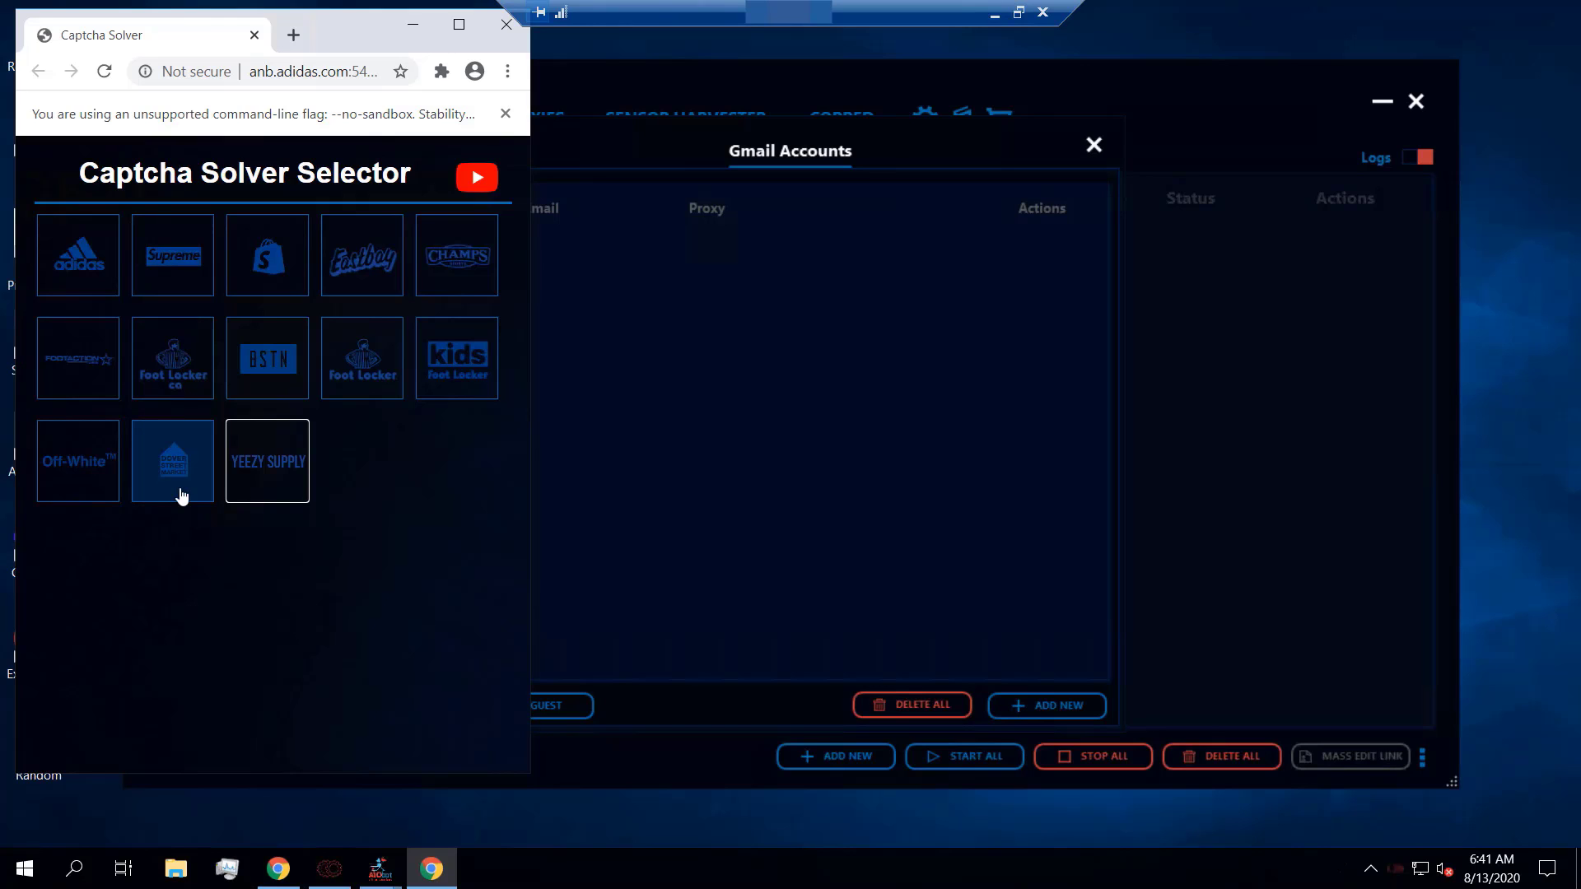
click(1094, 145)
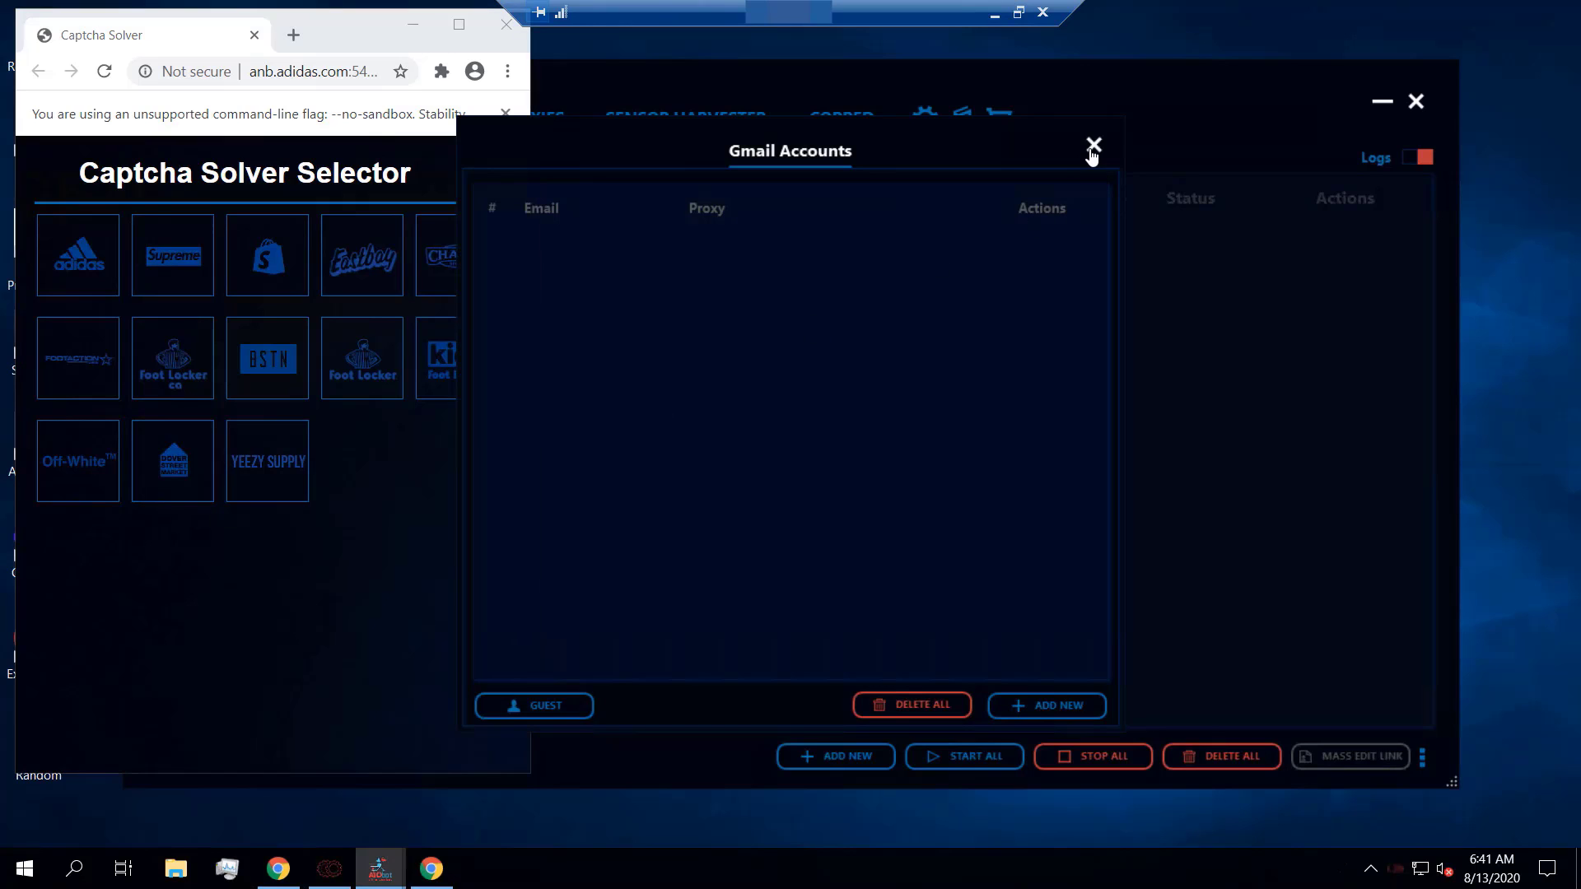
Start a new Shopify task and browse the site list down to the Eflash DSM stores.
click(840, 768)
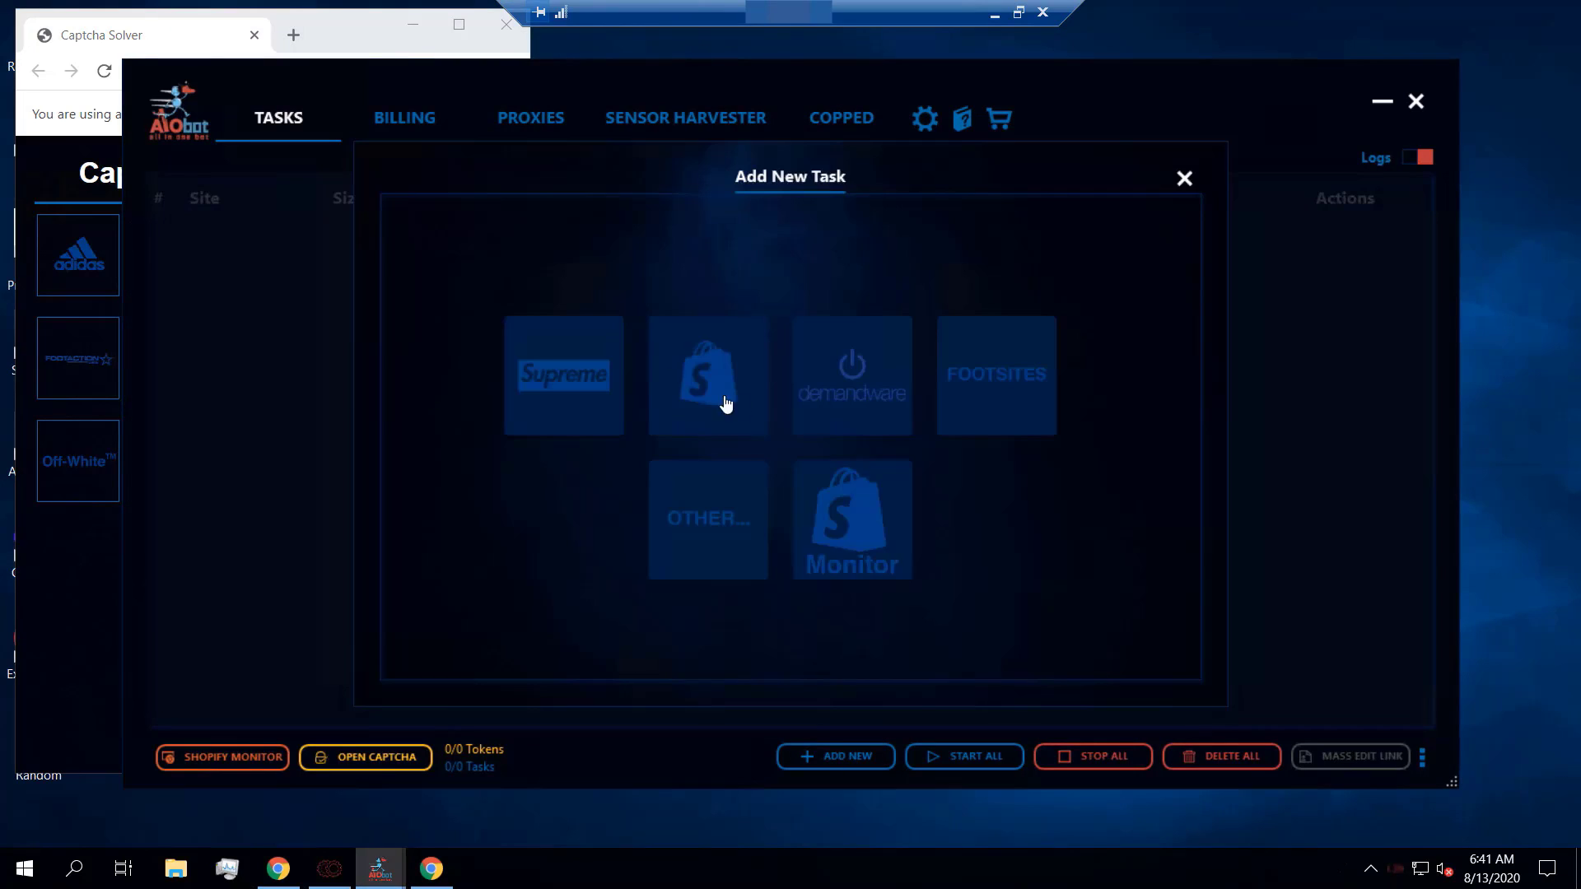
click(655, 323)
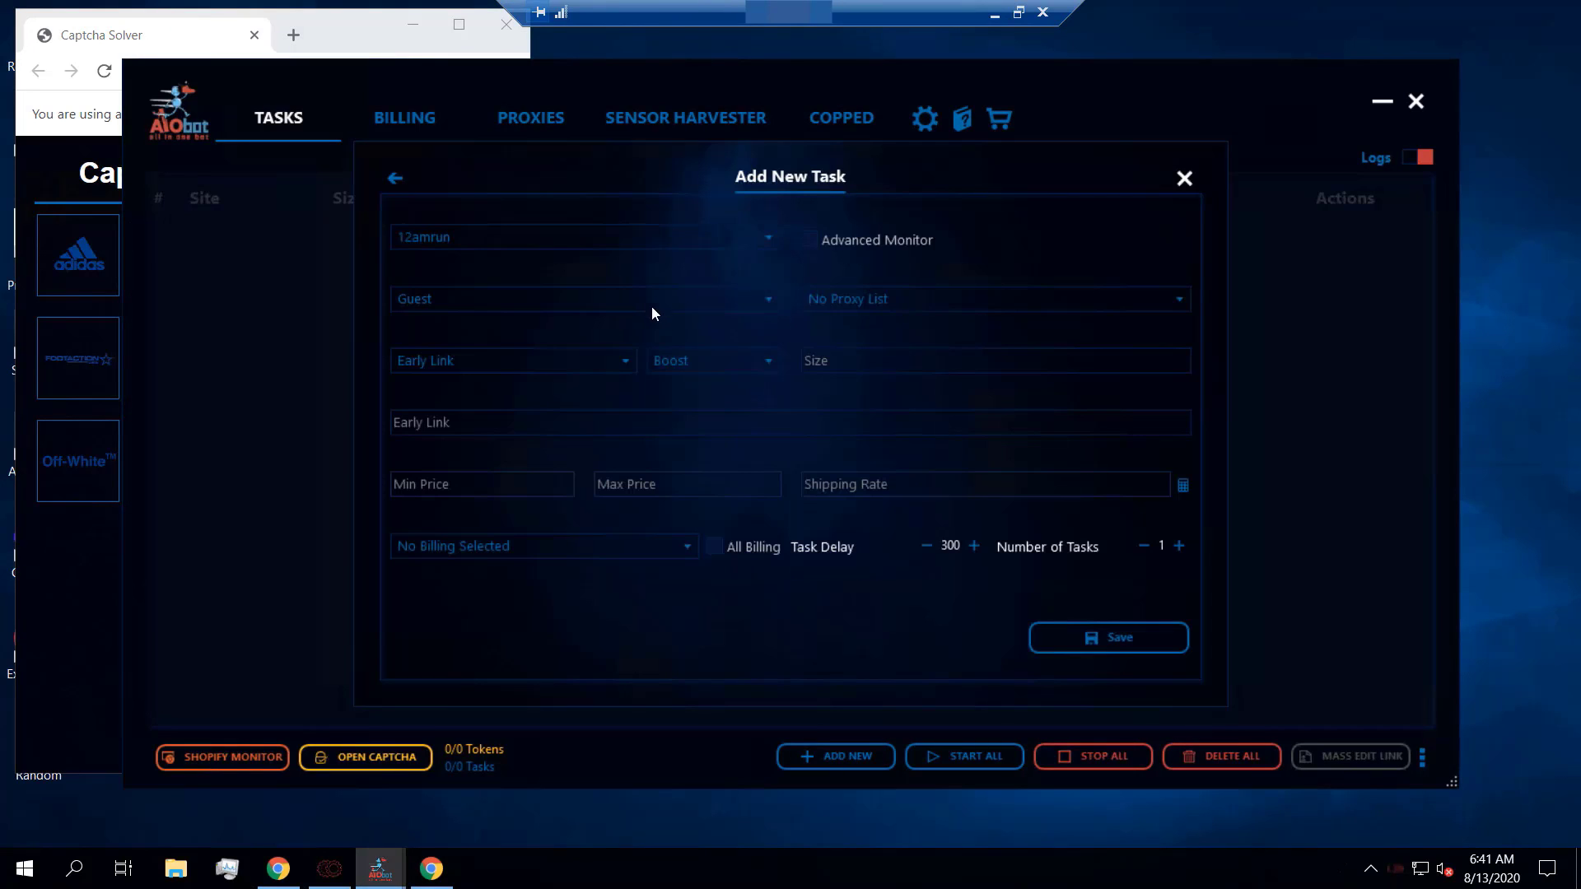
click(577, 247)
scroll(546, 353, down, 5)
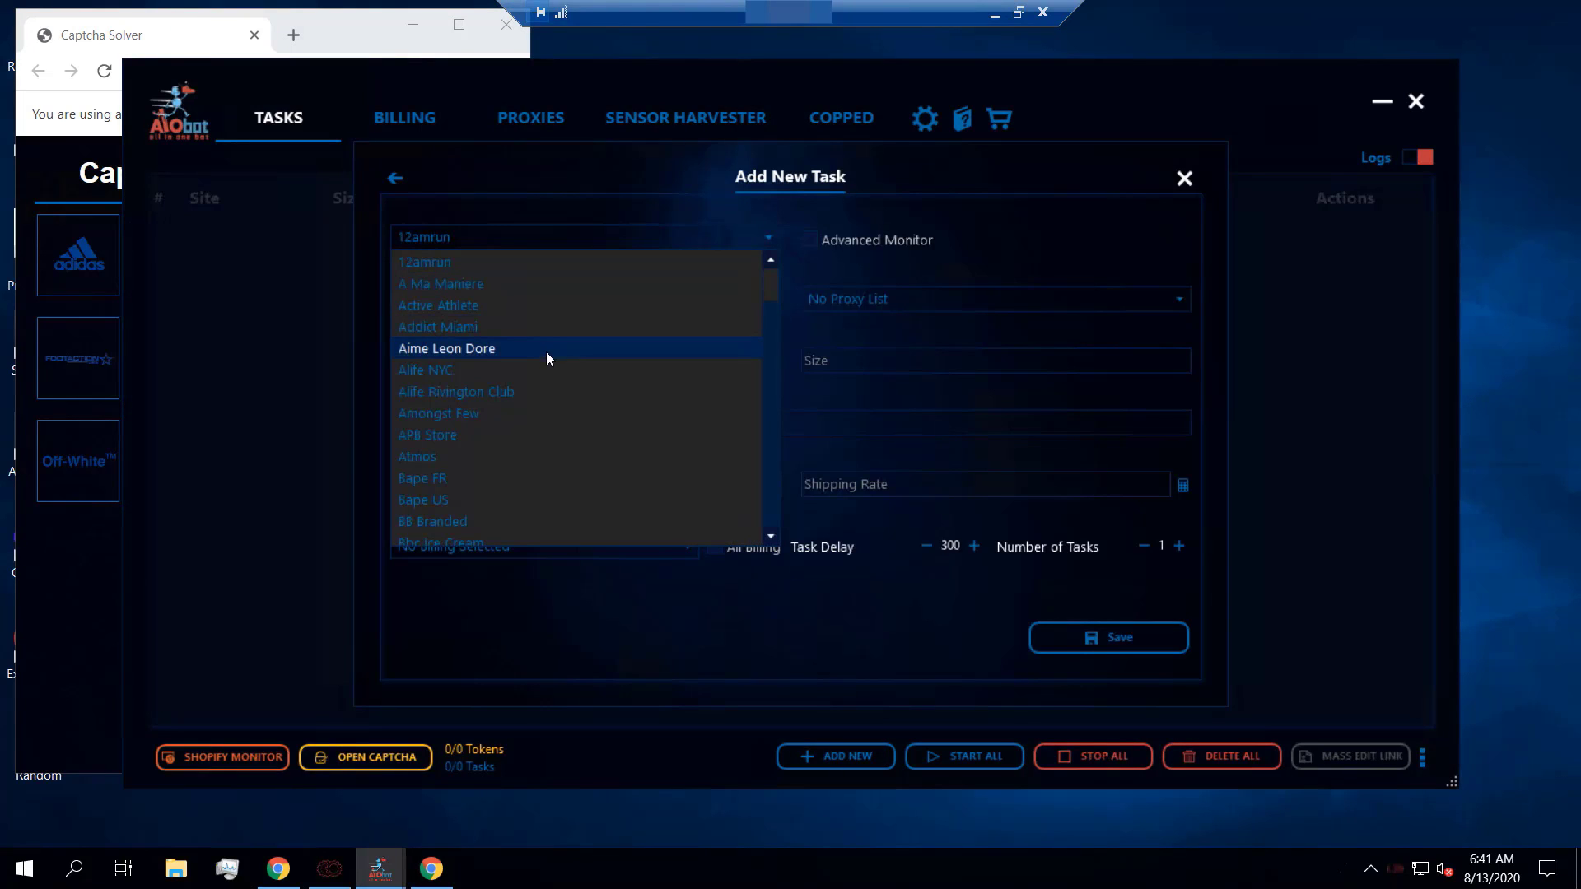
scroll(556, 372, down, 5)
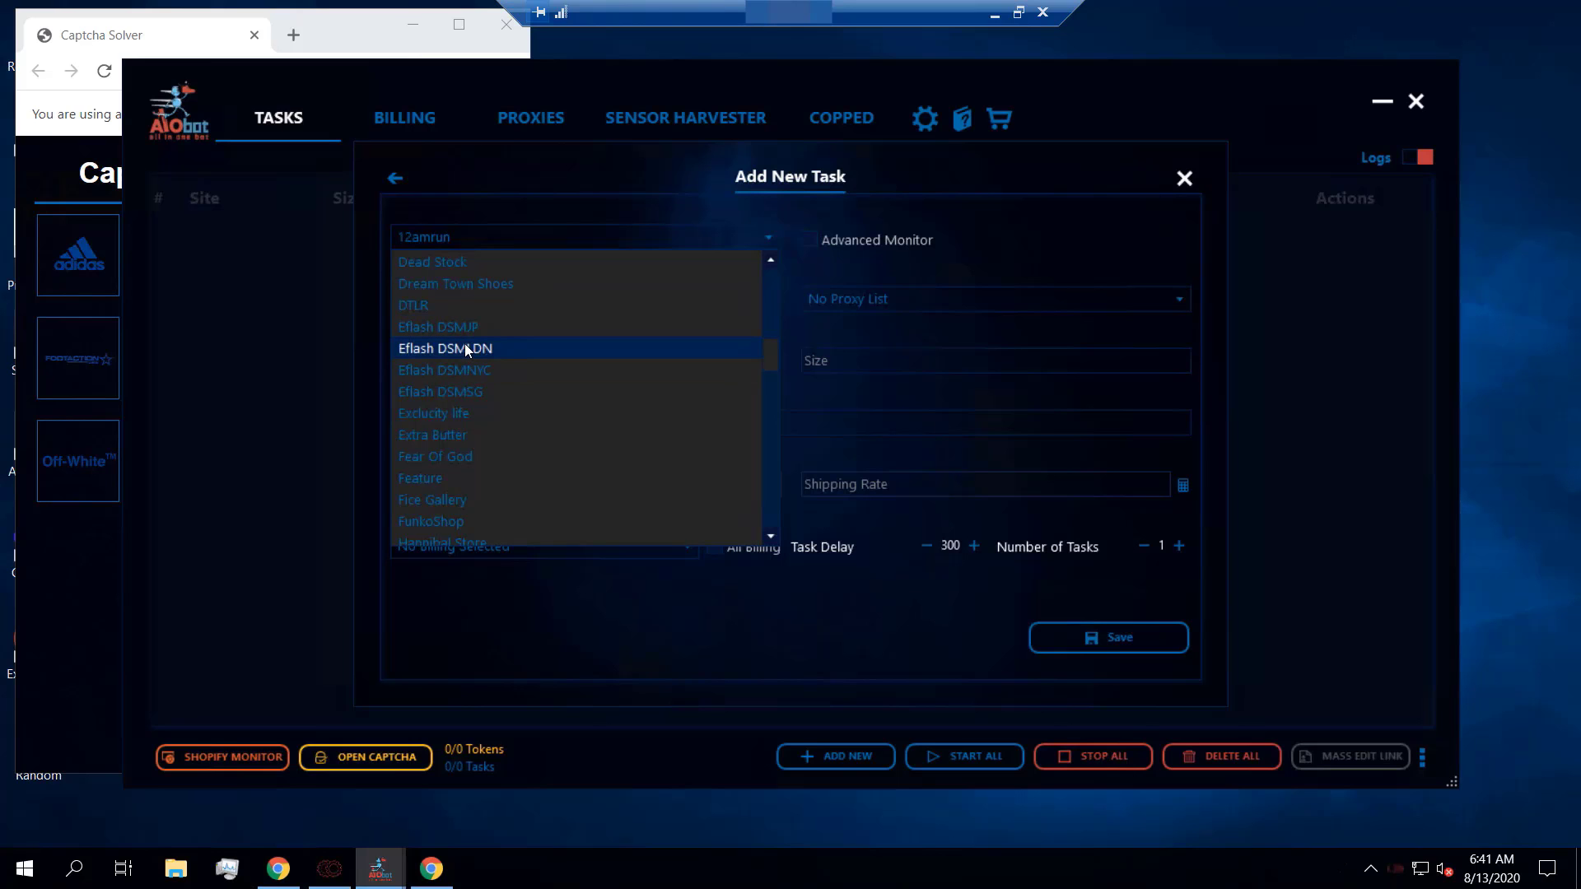
Compare the Captcha Solver Selector with the Eflash DSM entries in the Shopify site list, and return to the task categories.
click(82, 558)
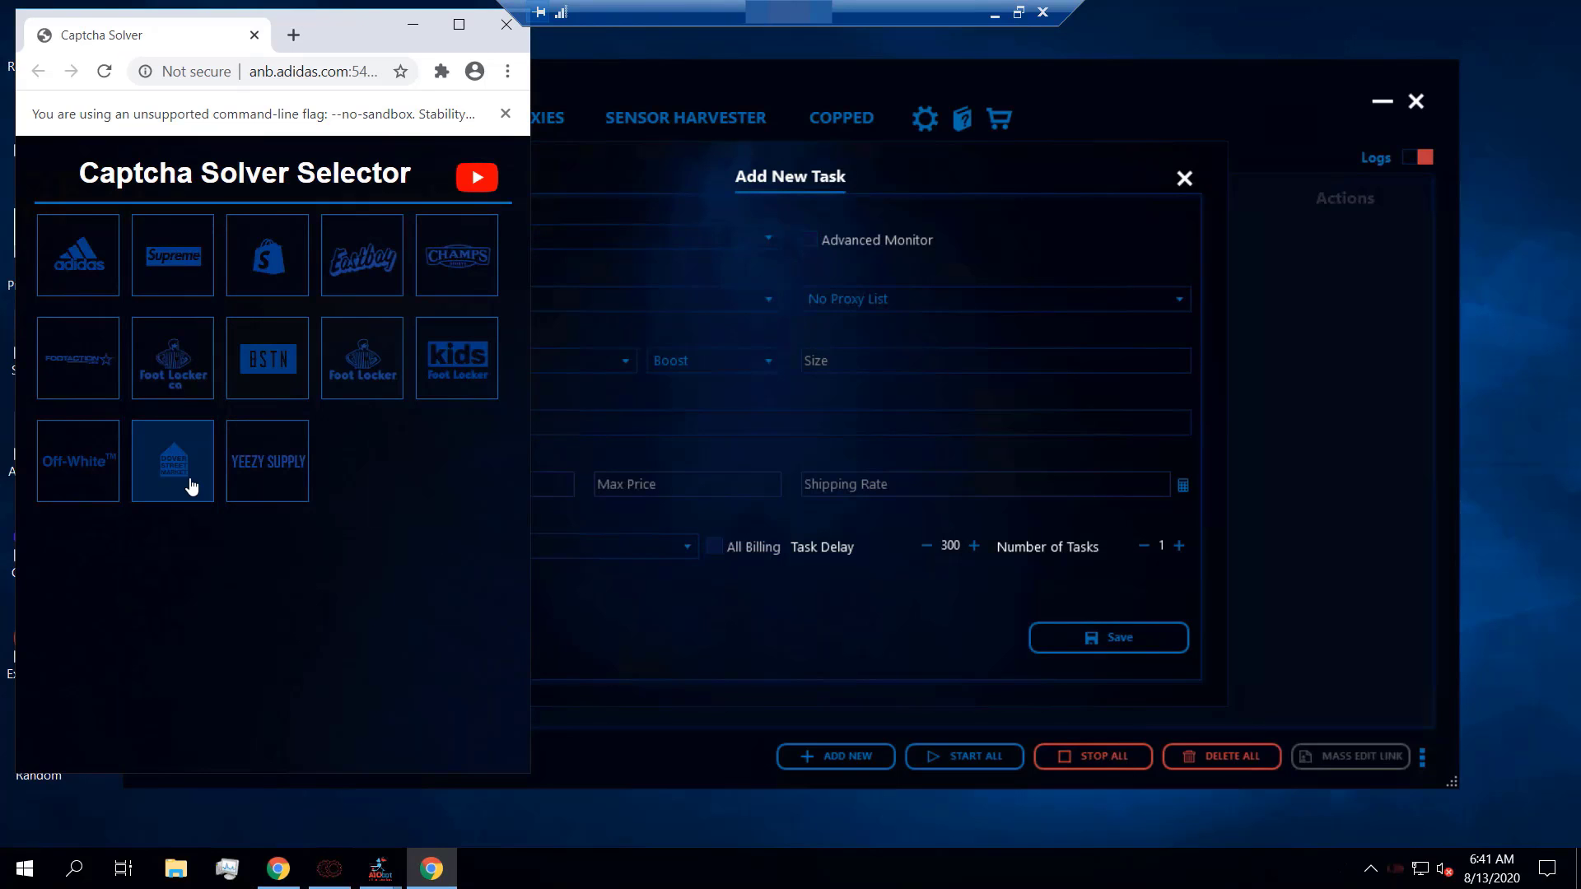
click(690, 303)
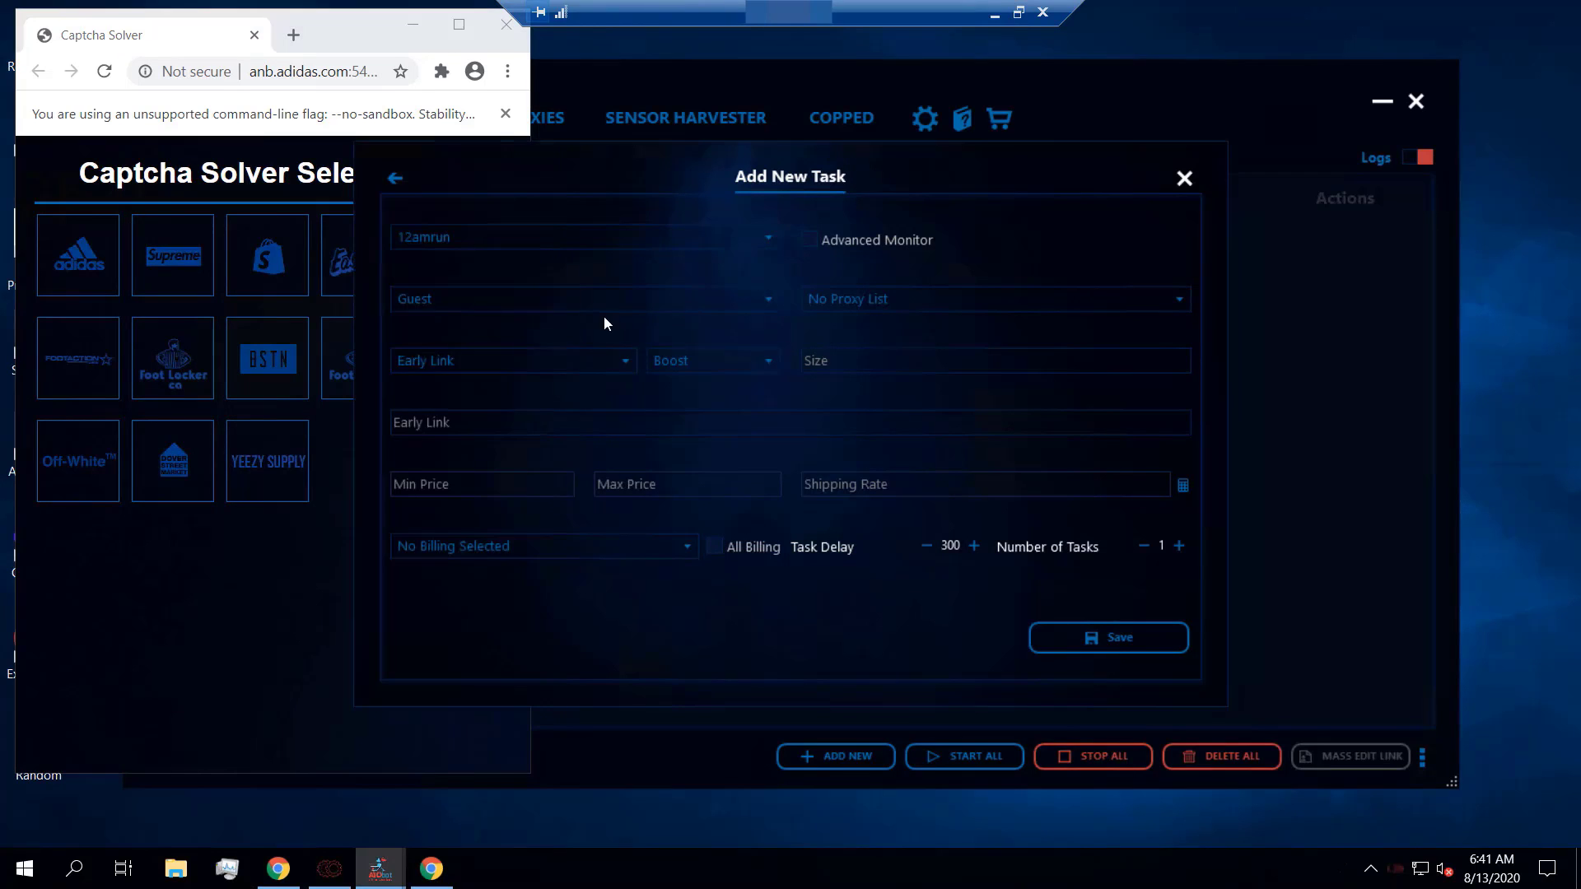
click(503, 284)
click(506, 234)
scroll(491, 366, down, 3)
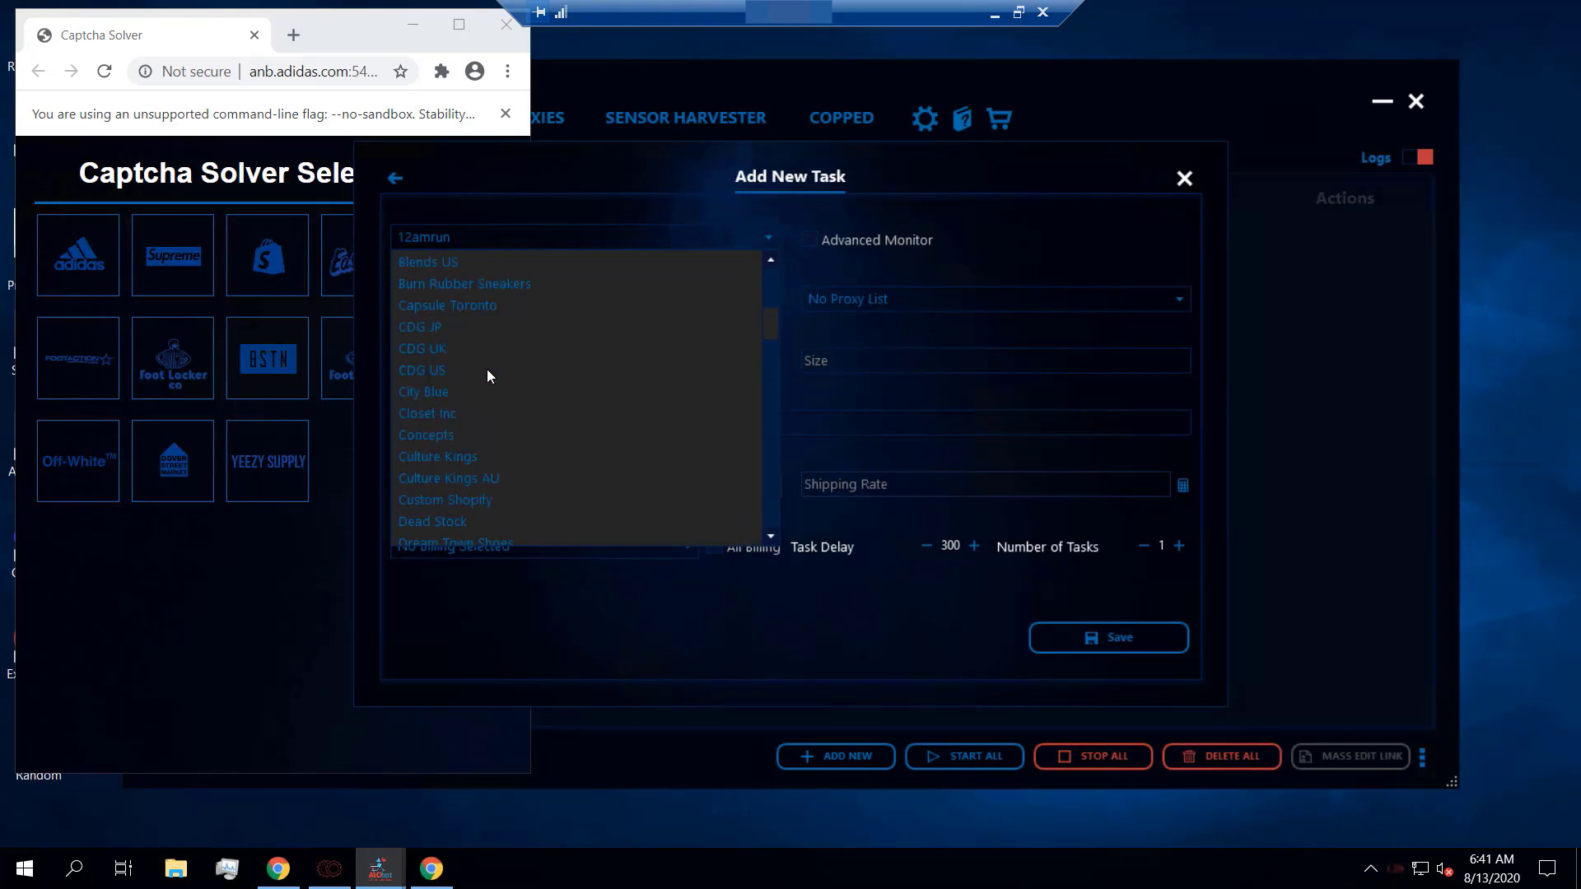
scroll(487, 369, down, 4)
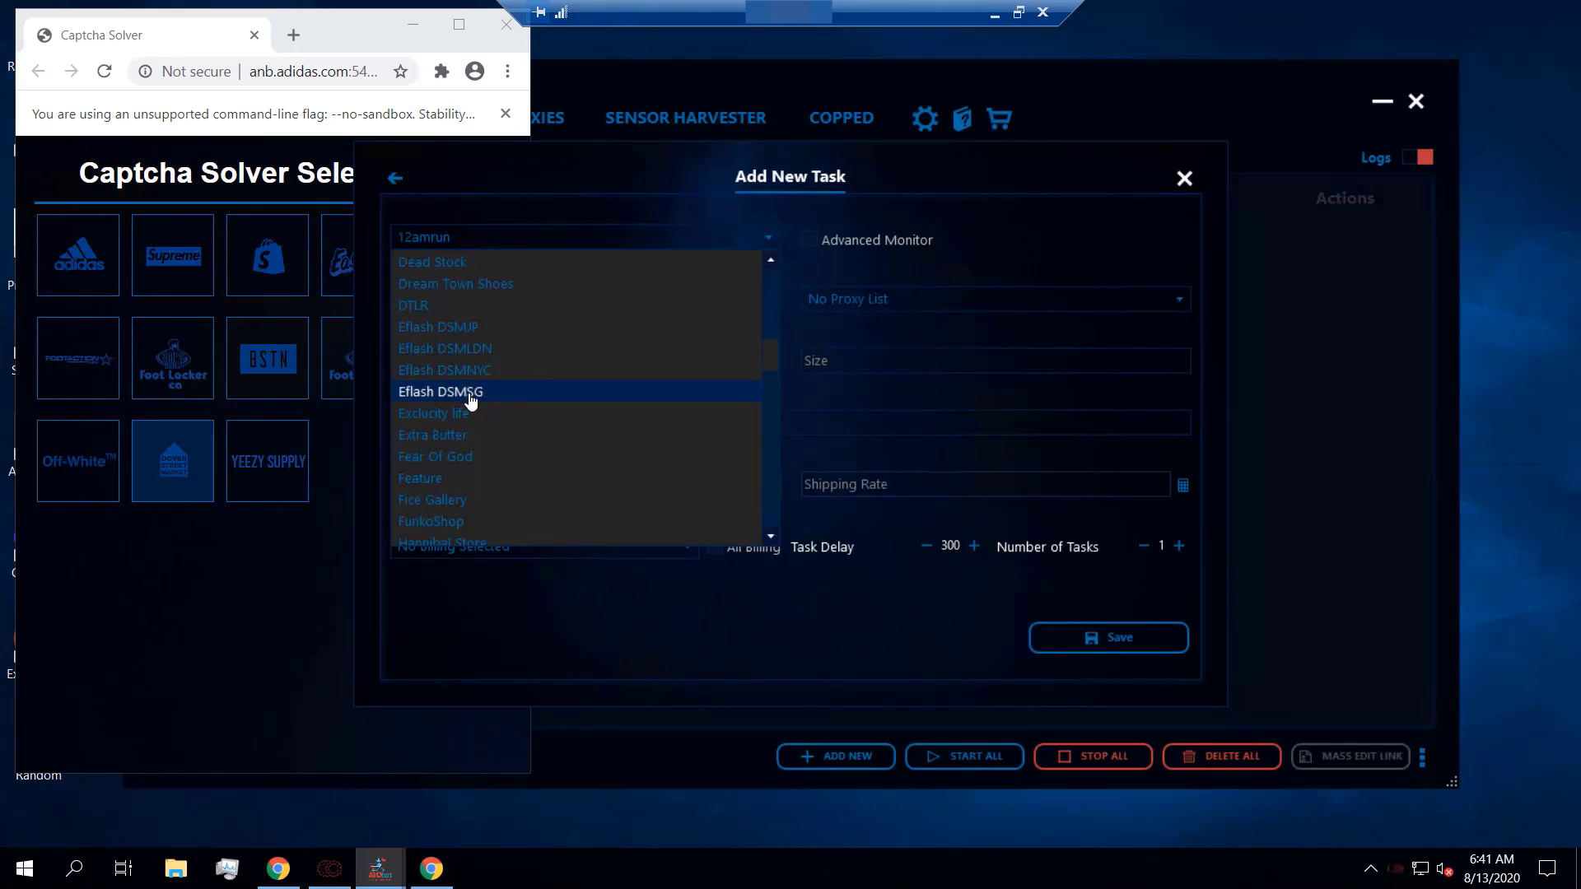
click(608, 191)
click(392, 181)
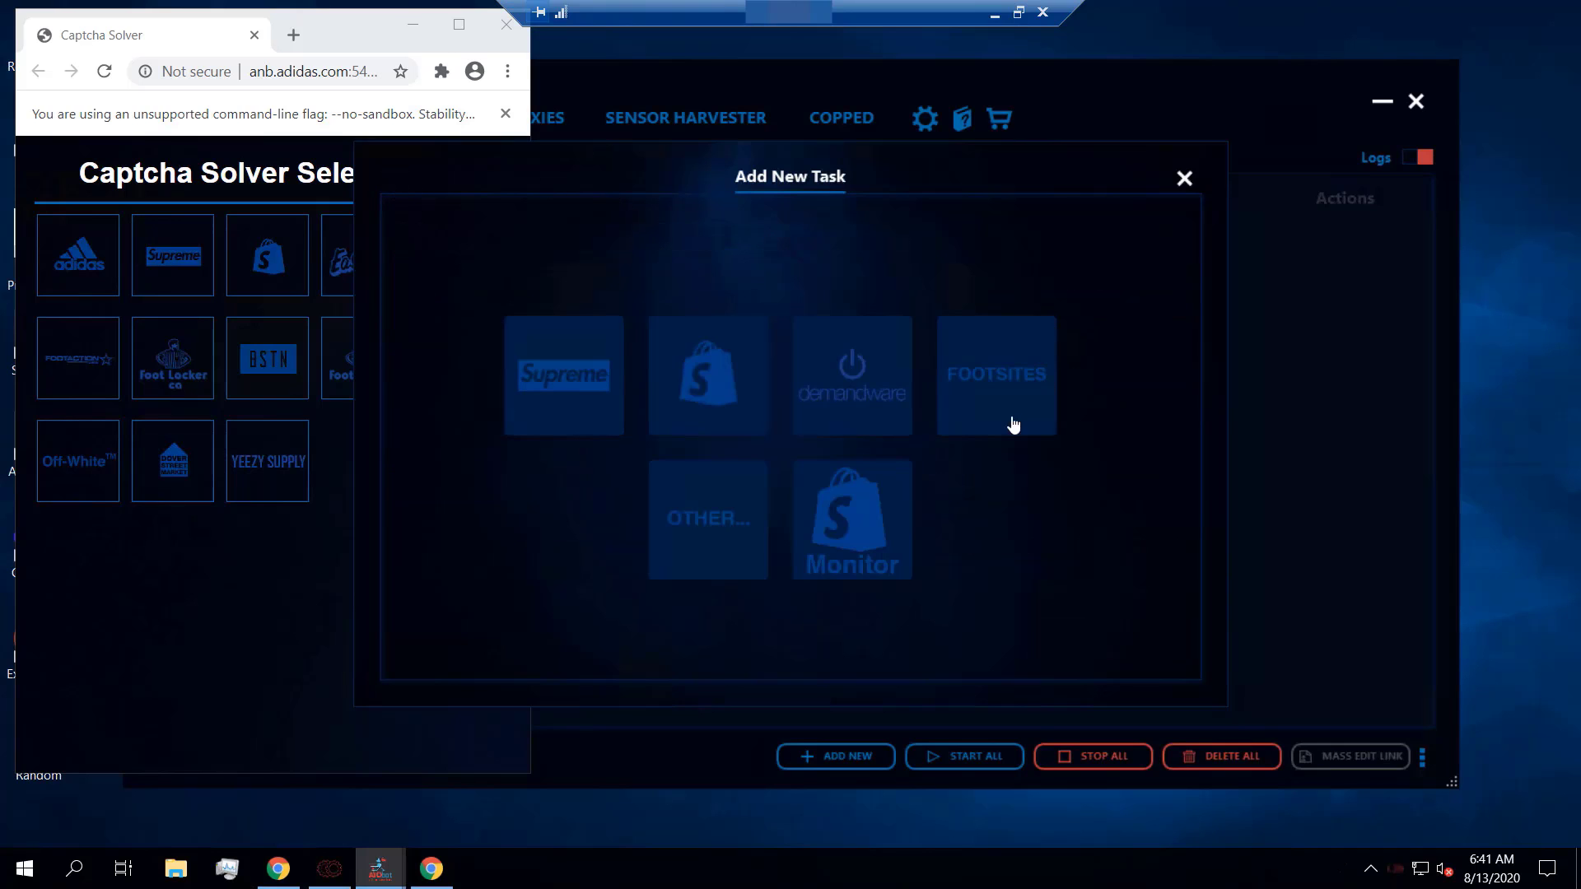
Review the Other category's site list for the Dsm ldn, Dsm nyc and Dsmjp entries, and go back to the task categories.
click(655, 375)
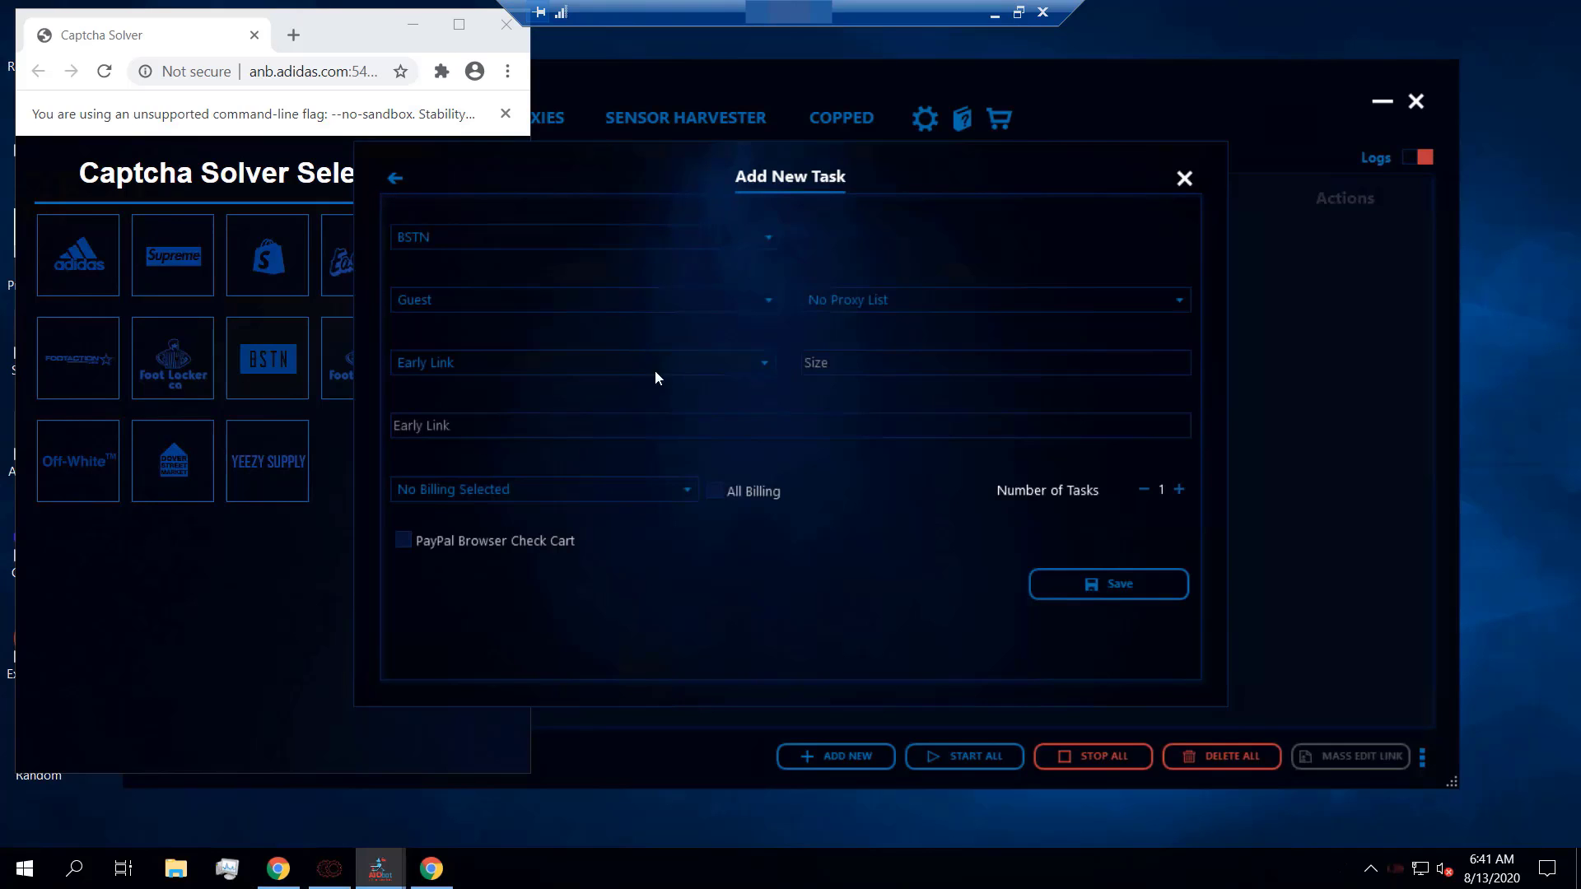
click(582, 245)
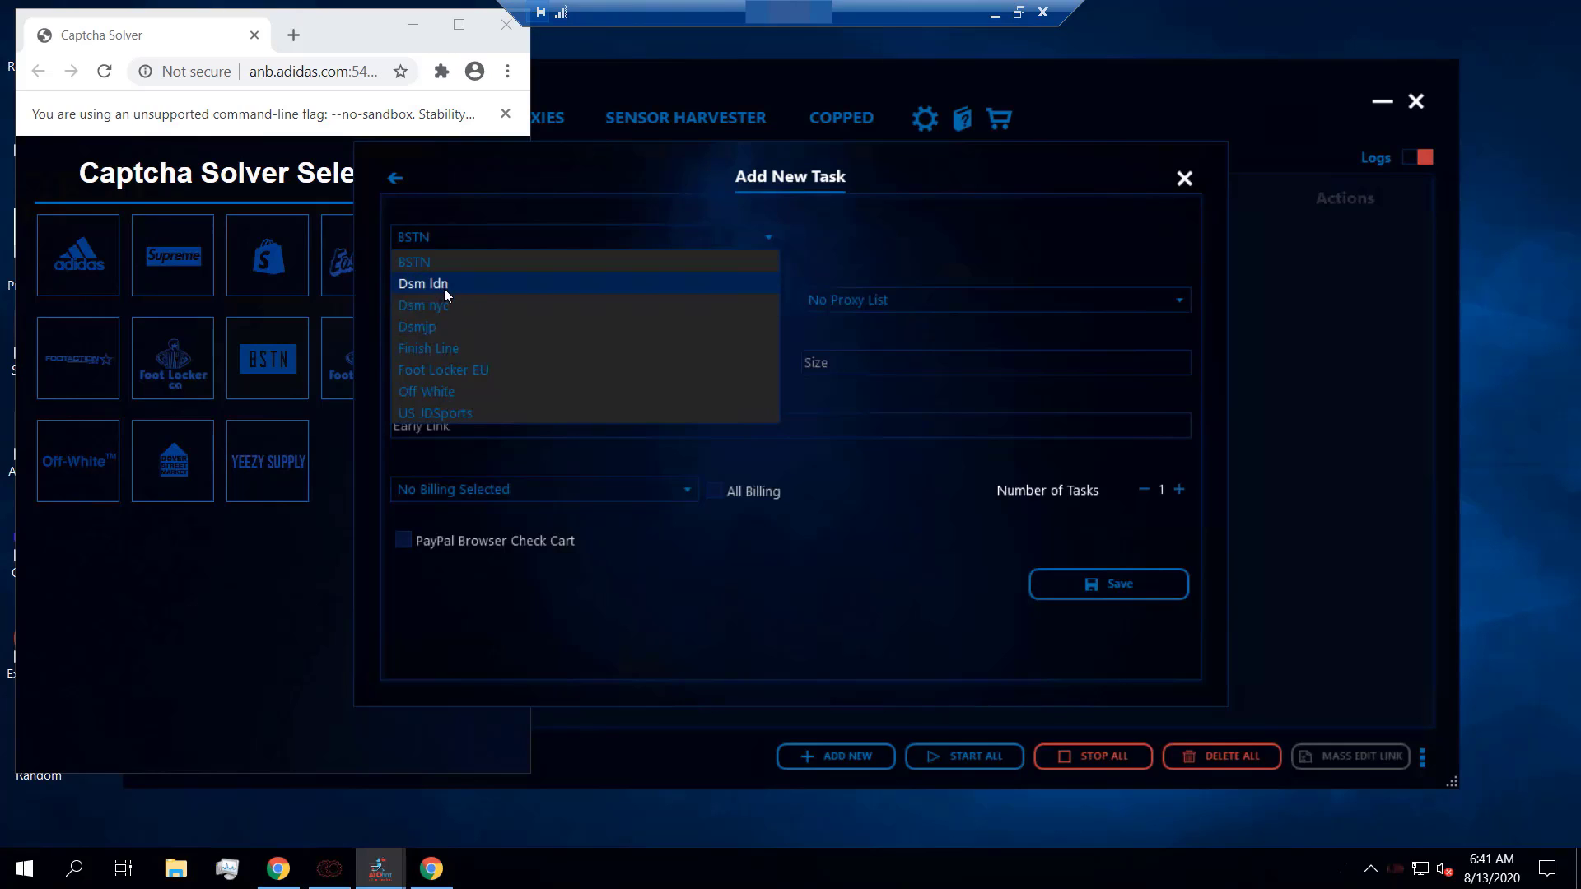
click(397, 196)
click(396, 196)
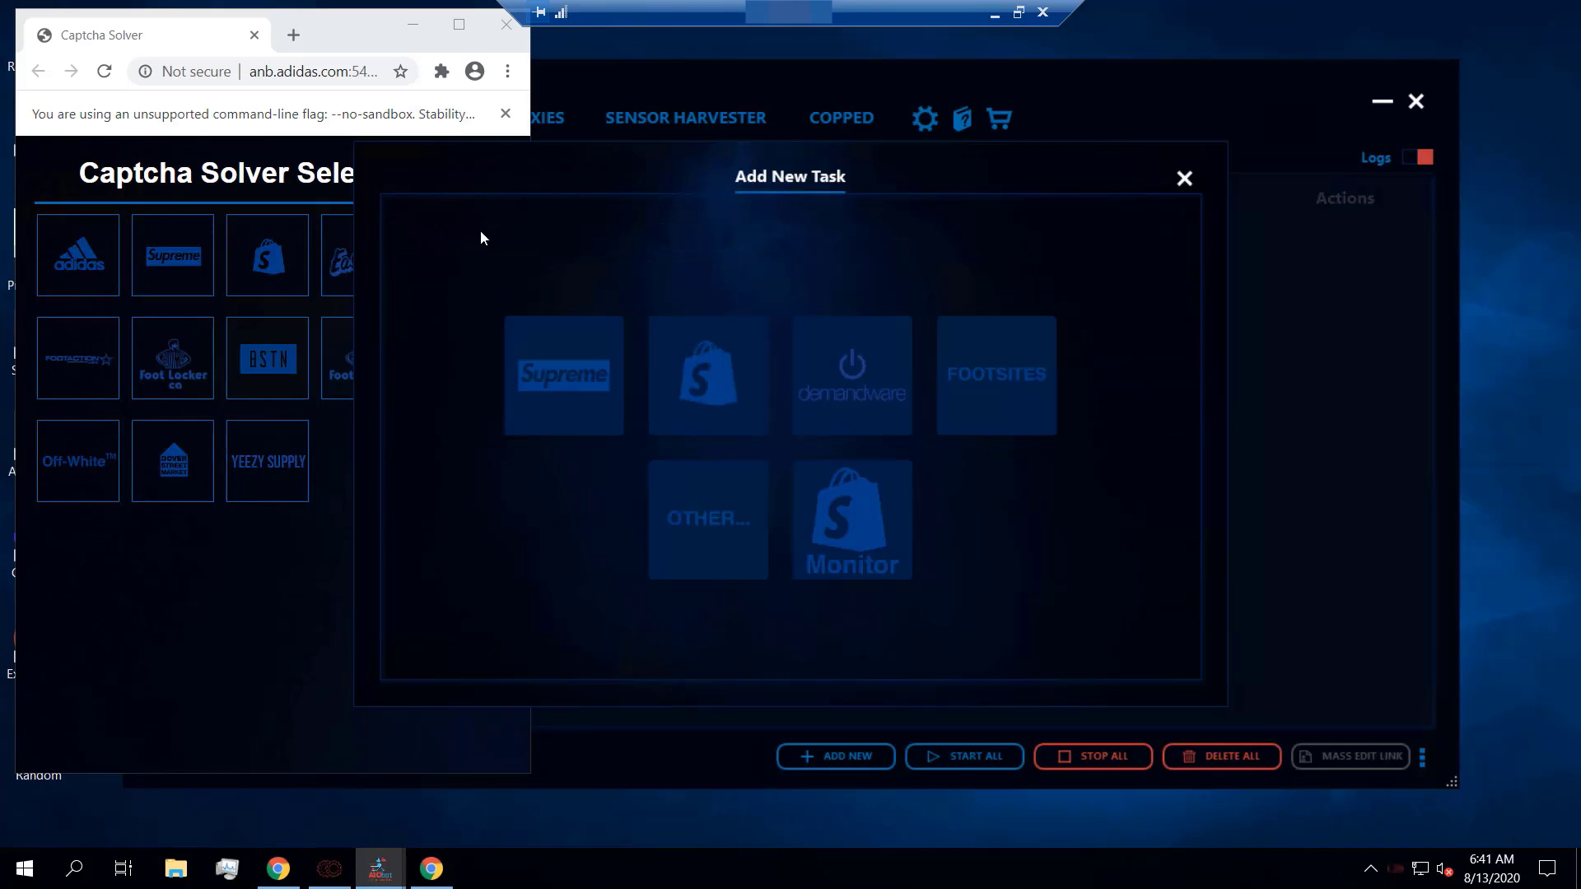
Reopen the Shopify task form and review the Eflash DSM stores again without selecting one.
click(702, 374)
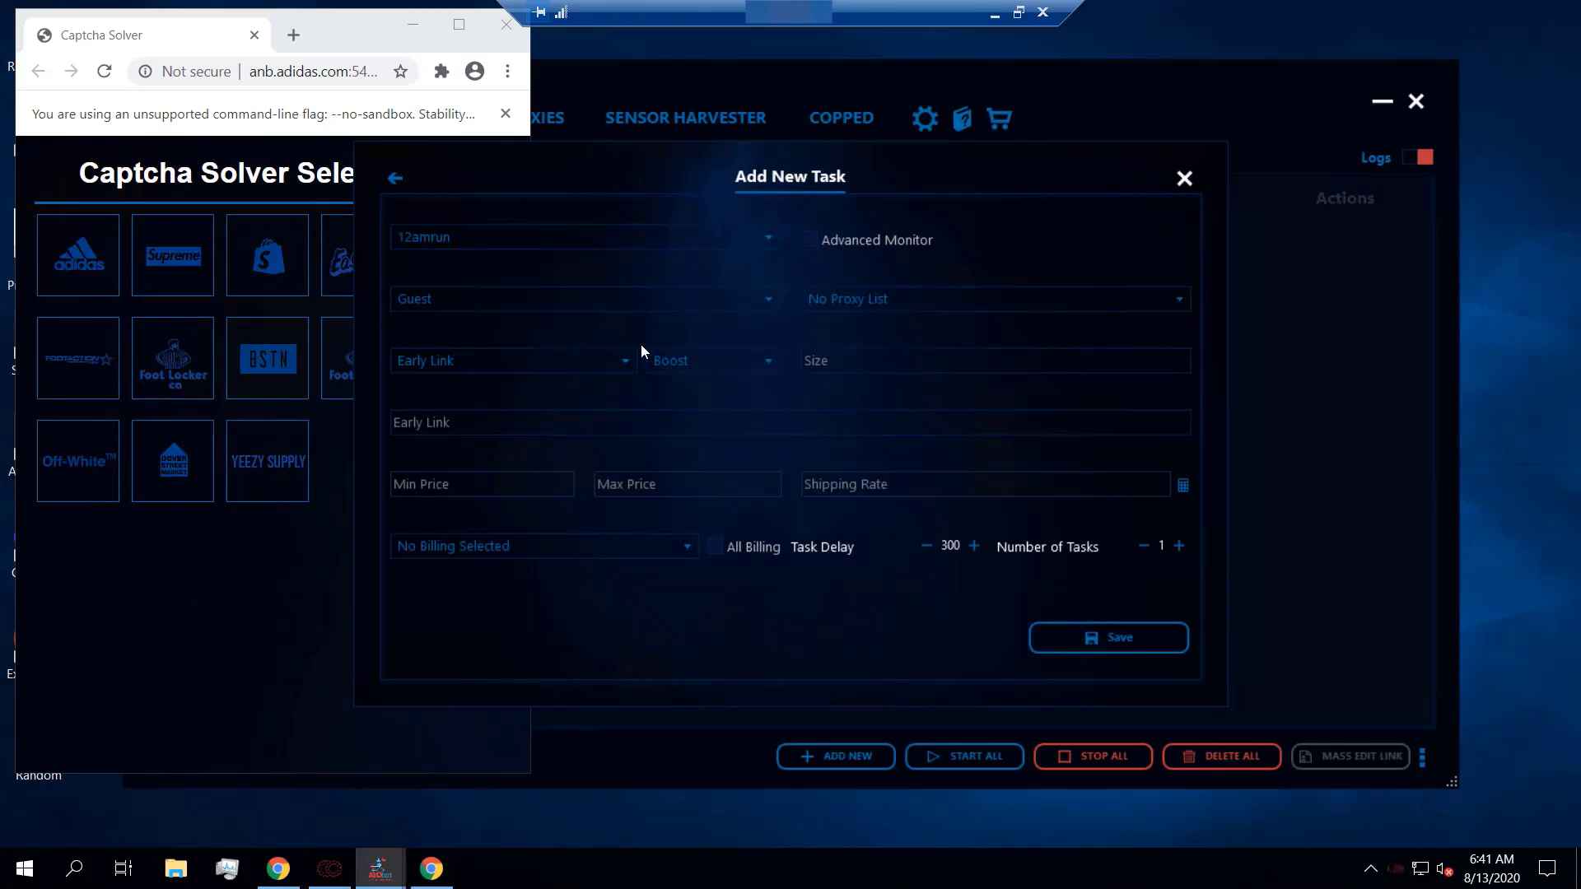
click(546, 242)
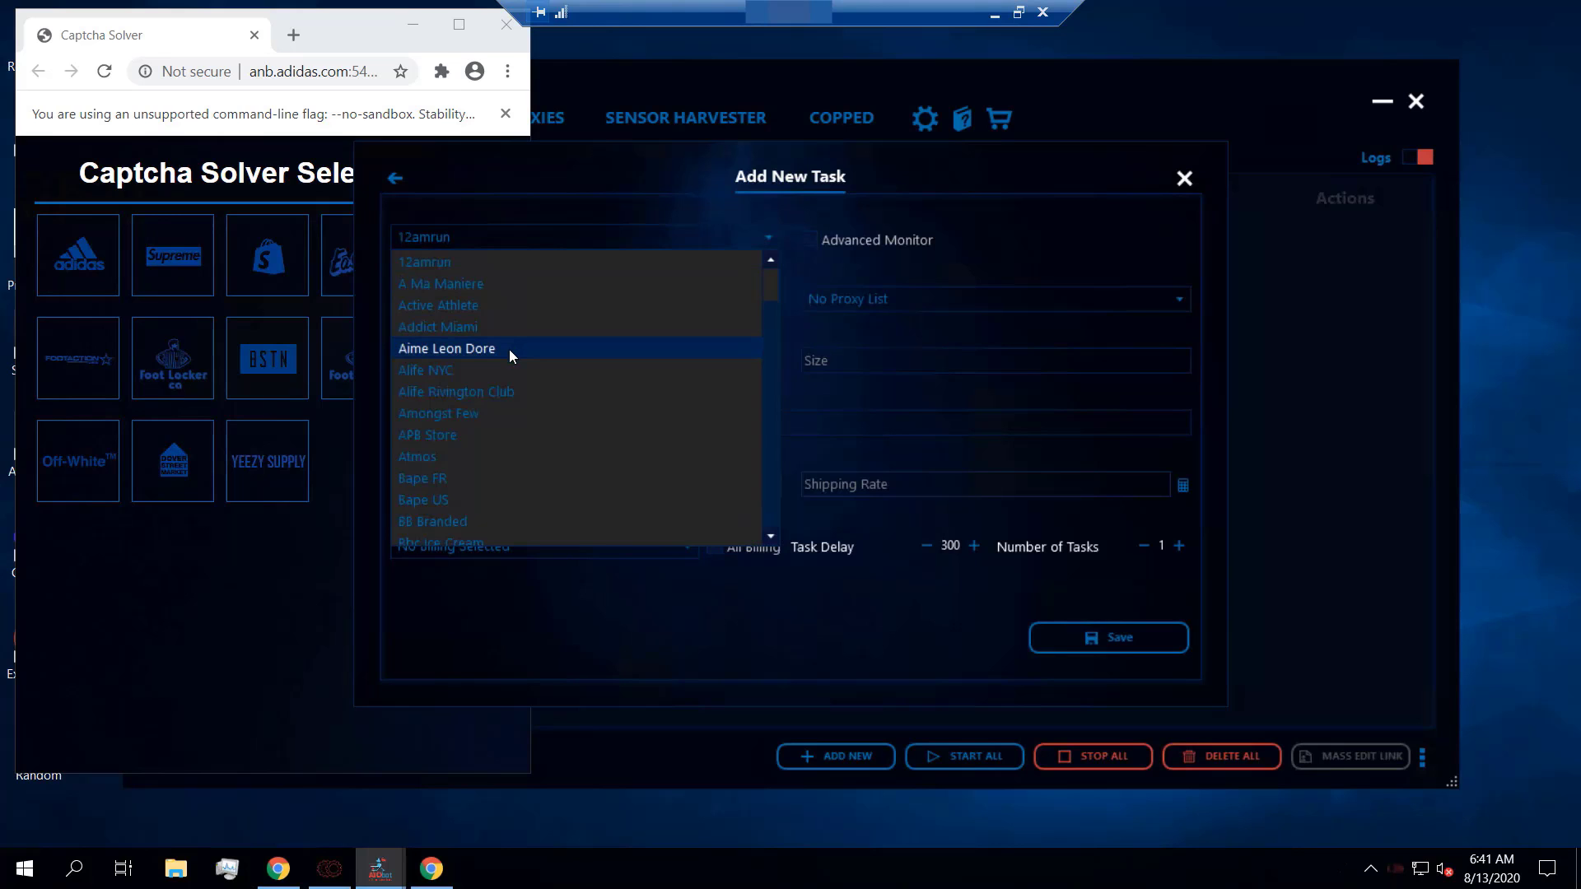
scroll(499, 371, down, 5)
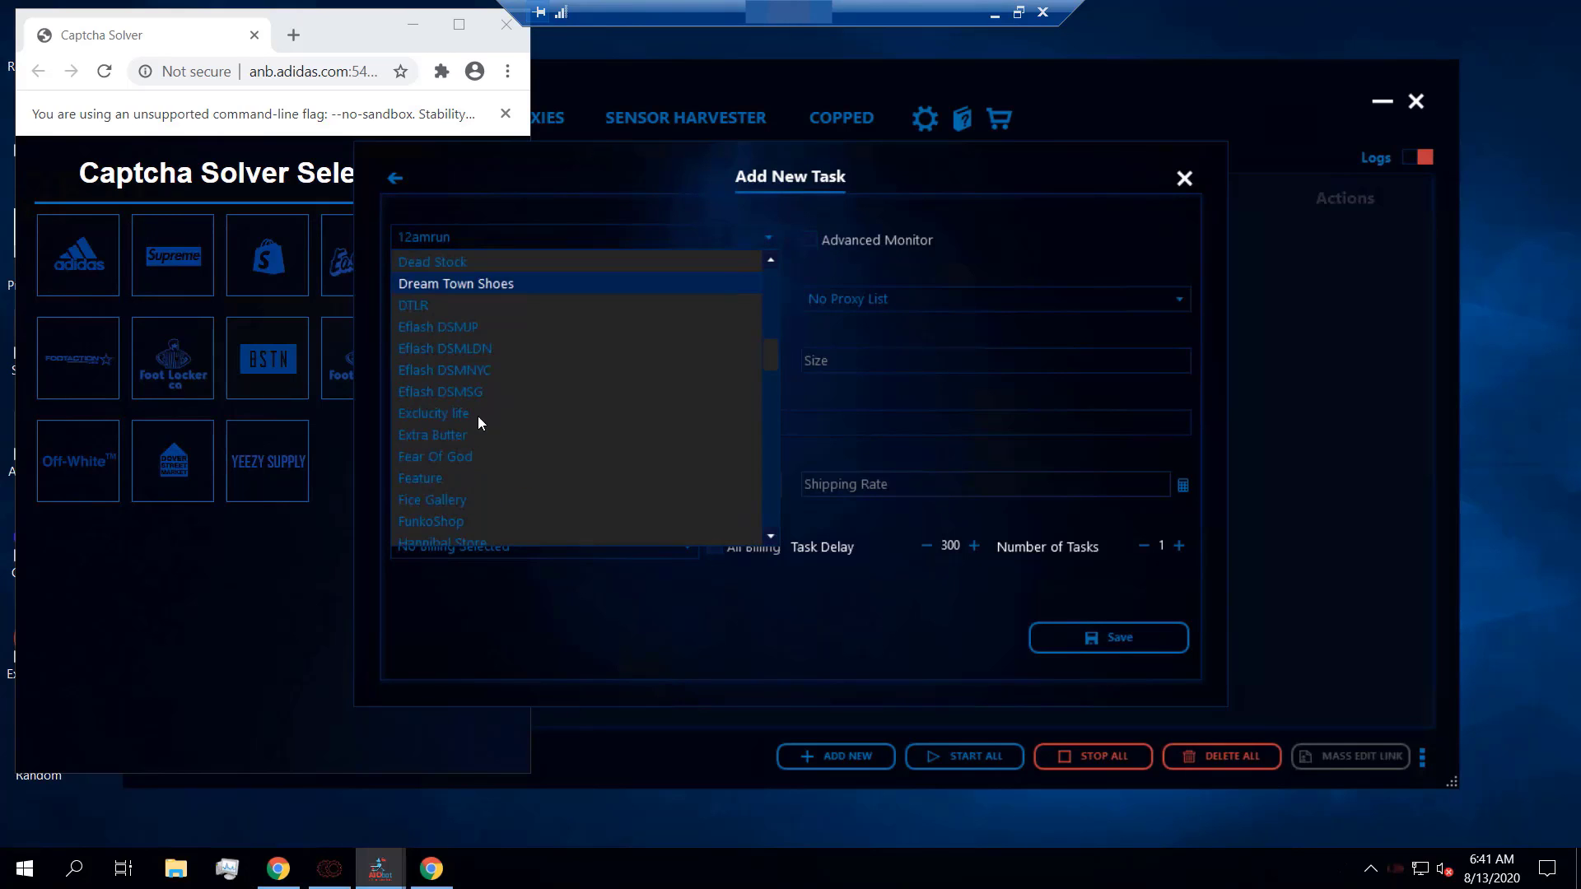
click(528, 638)
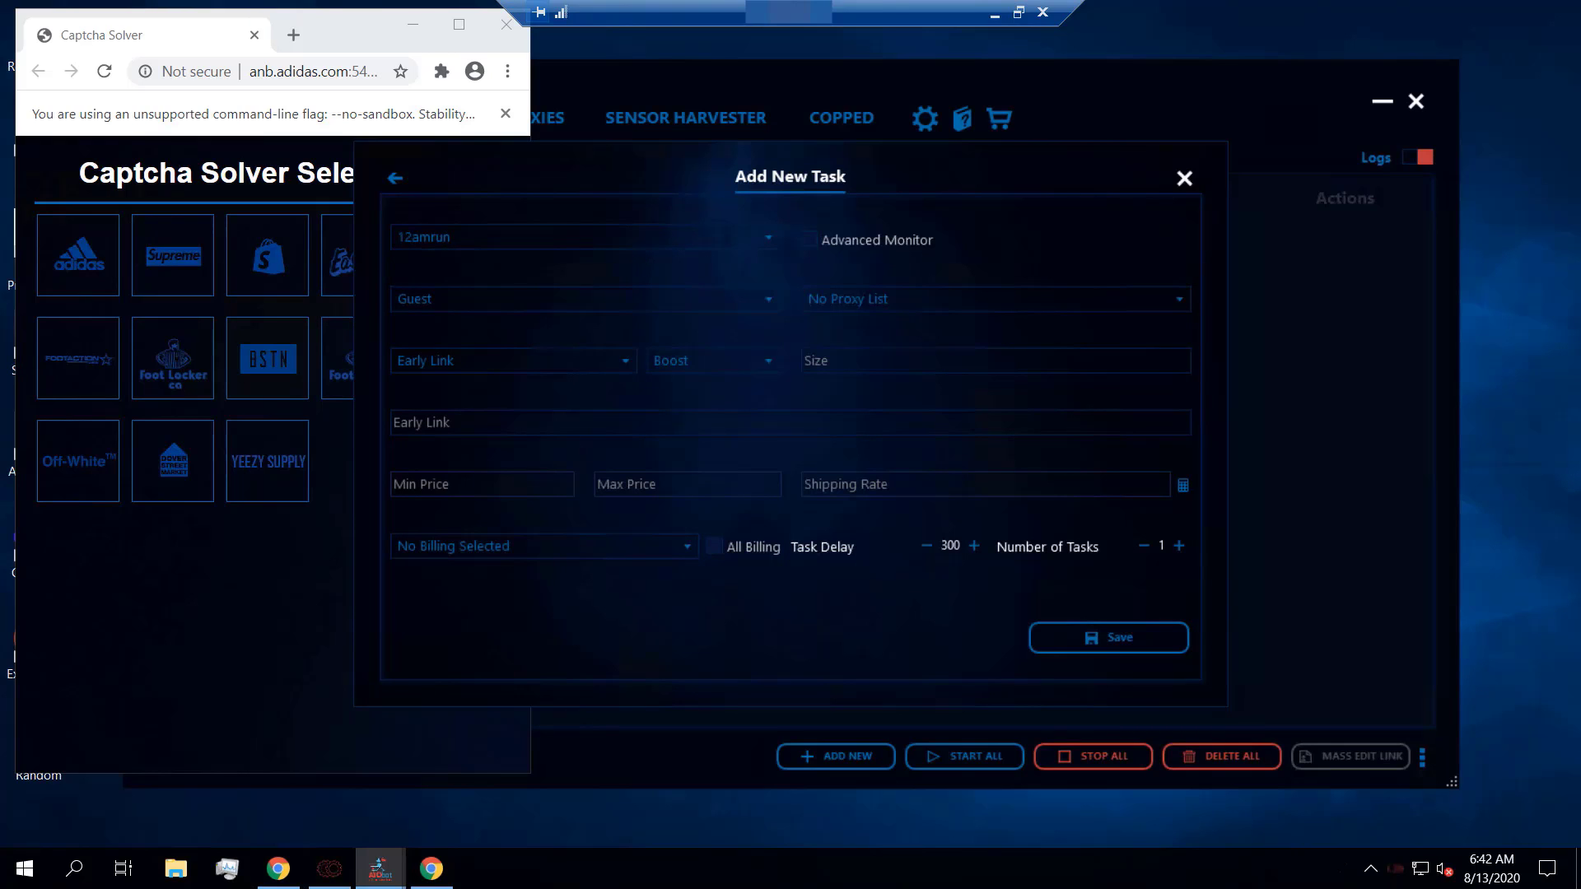
Close the Add New Task dialog without saving and bring the Captcha Solver Selector window to the front.
click(396, 186)
click(1184, 178)
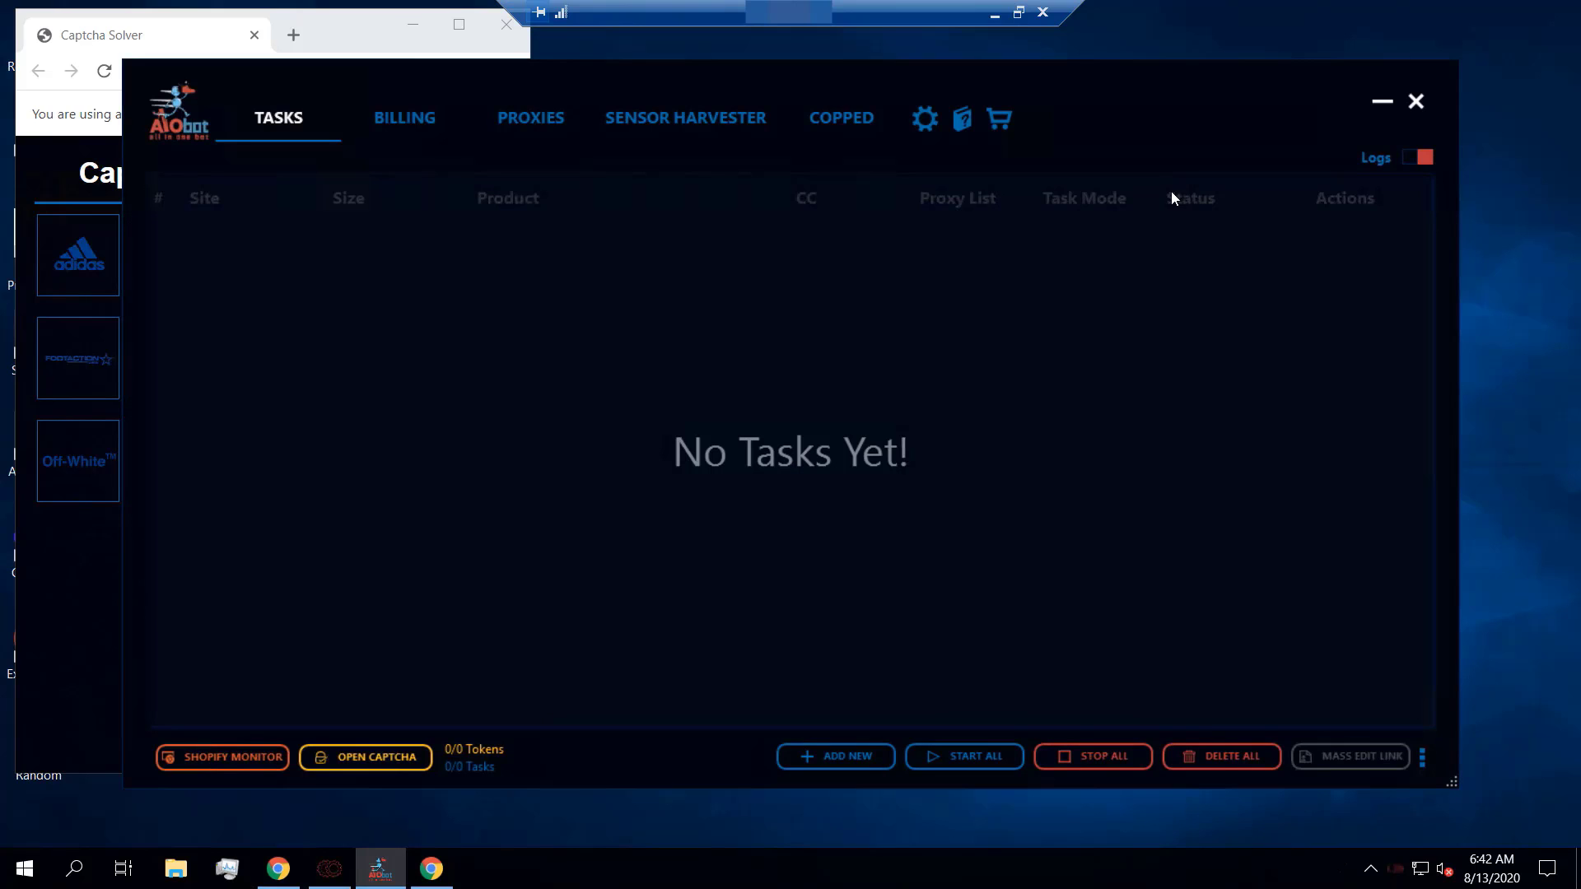
click(343, 28)
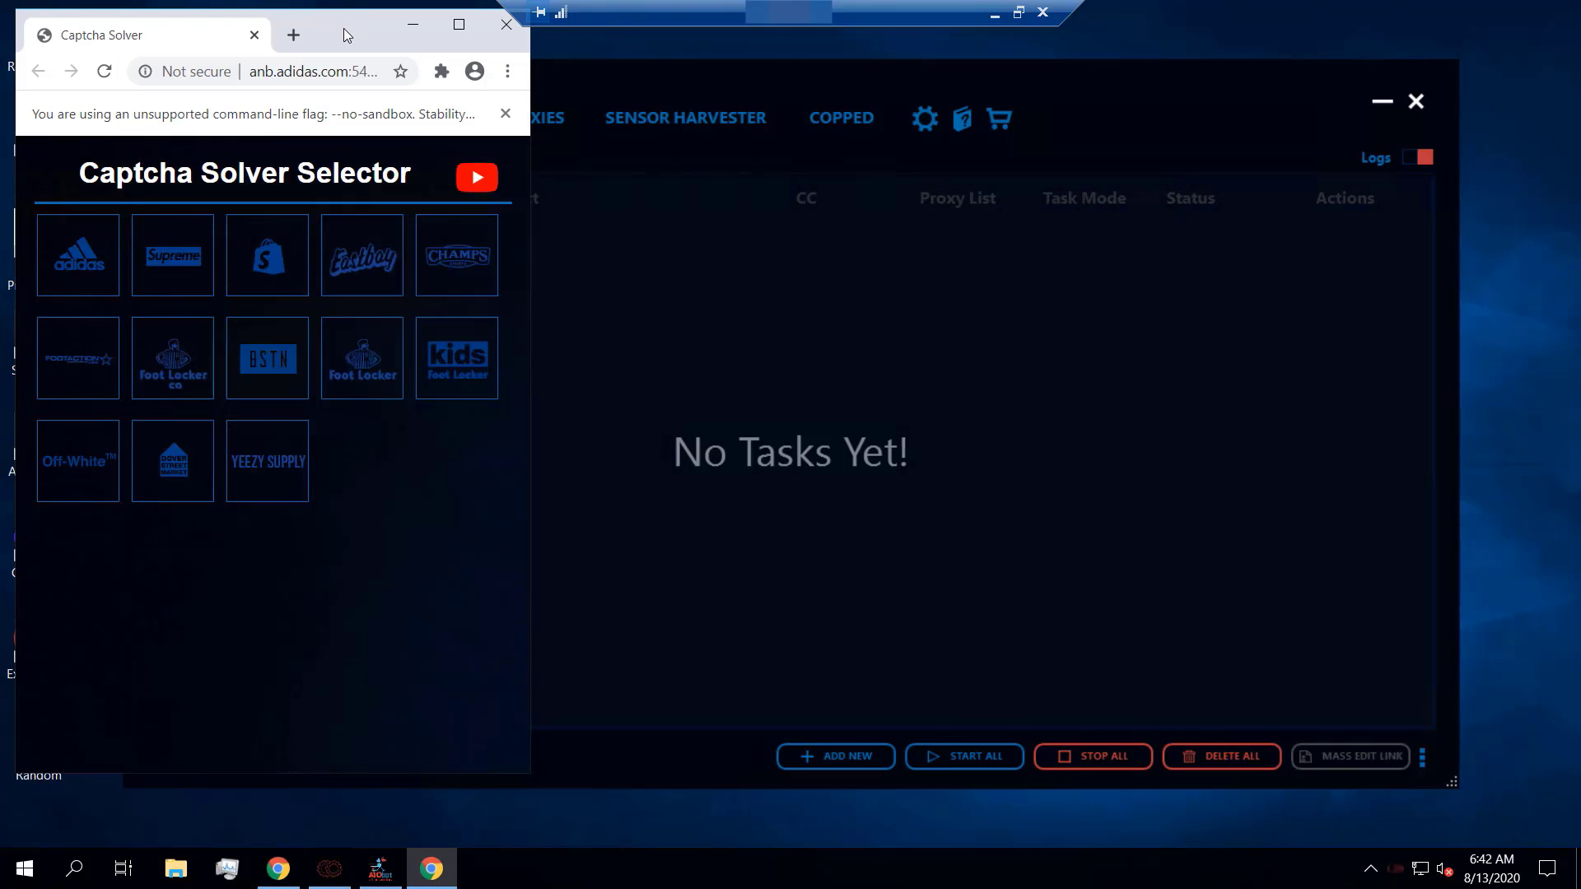